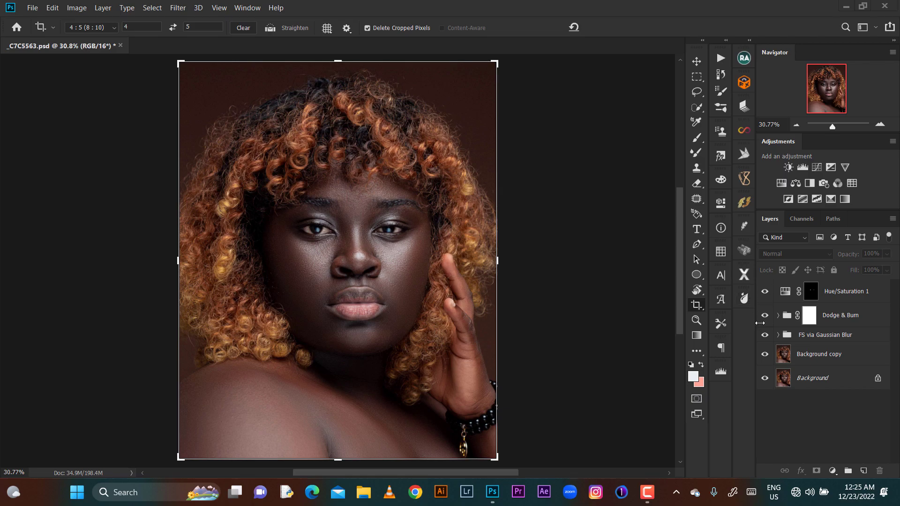
Step: Hide Hue/Saturation 1, Dodge & Burn, FS via Gaussian Blur and Background copy to see the unretouched portrait
click(764, 291)
click(765, 315)
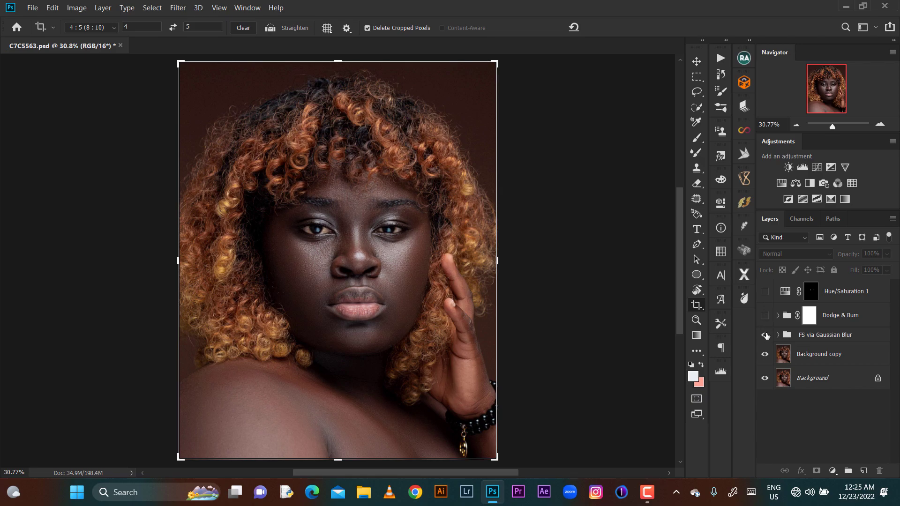
click(765, 335)
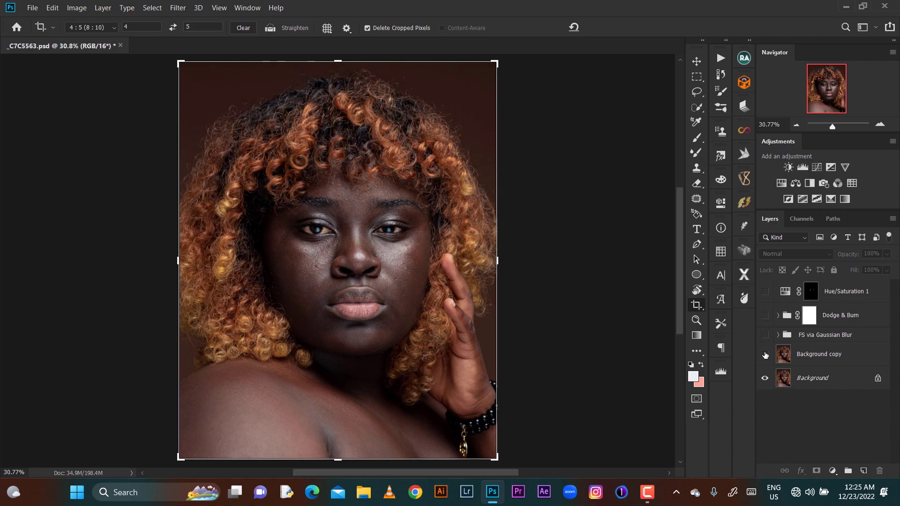
click(765, 354)
Step: Restore Background copy, FS via Gaussian Blur and Dodge & Burn, then select Hue/Saturation 1
click(765, 357)
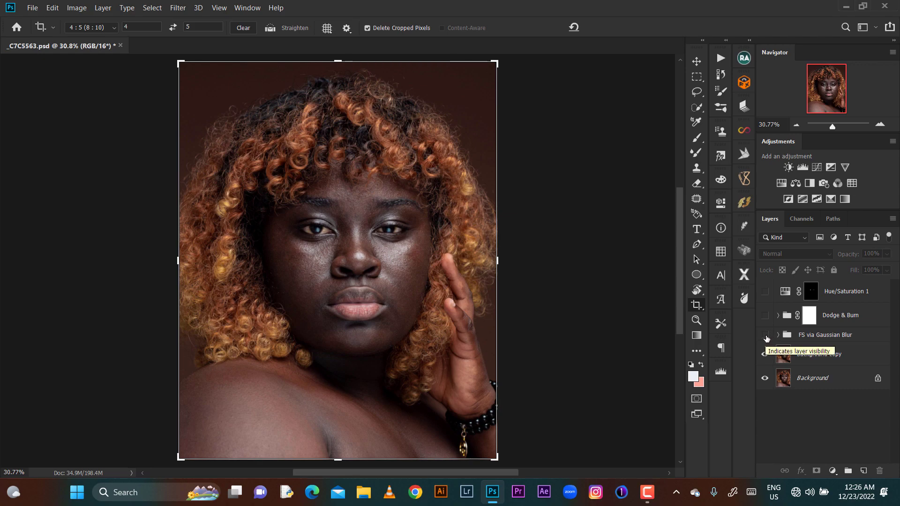
click(766, 336)
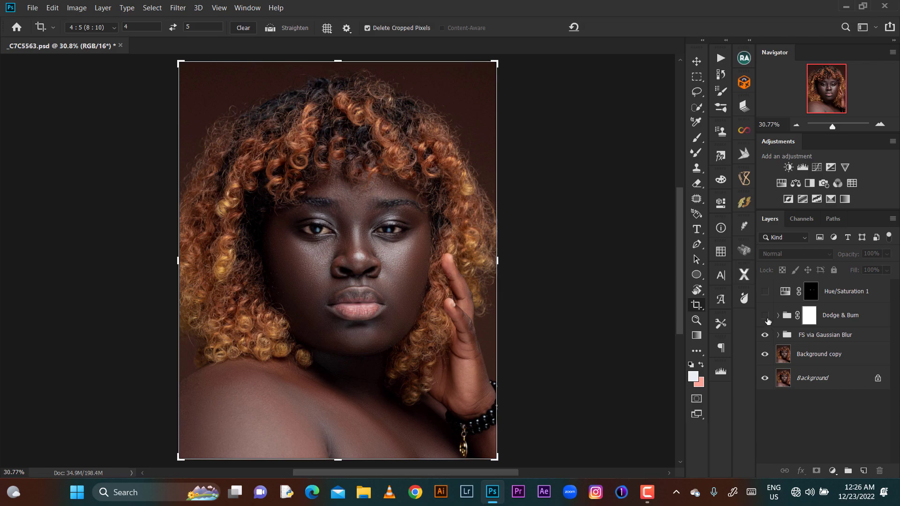
click(765, 317)
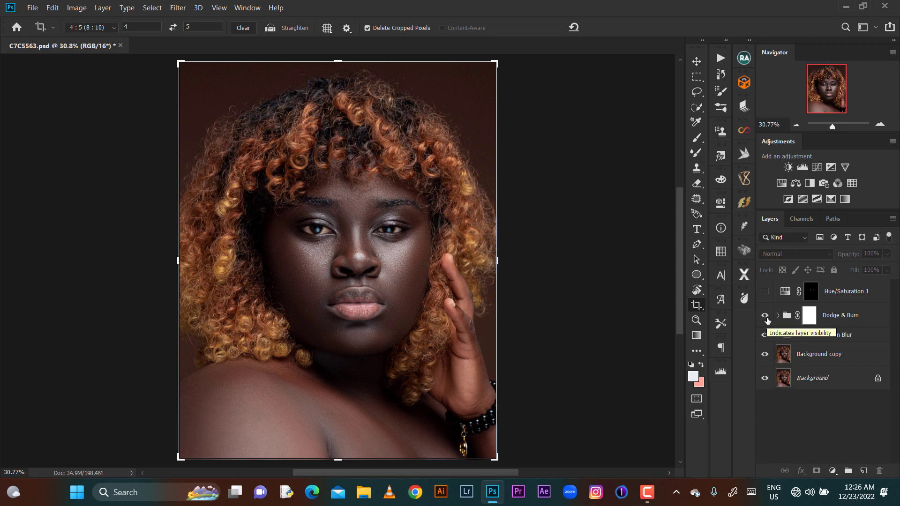
click(783, 297)
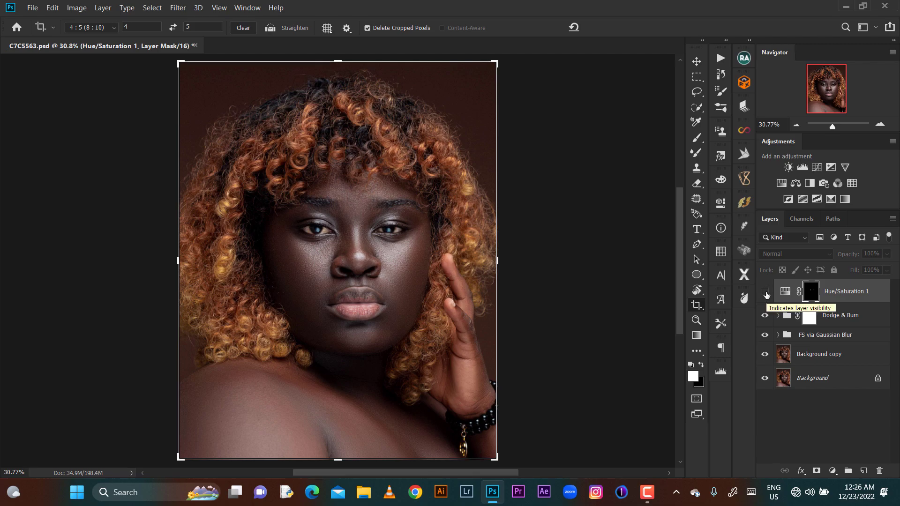
Step: Turn Hue/Saturation 1 back on and raise its Yellows lightness to +18
click(765, 292)
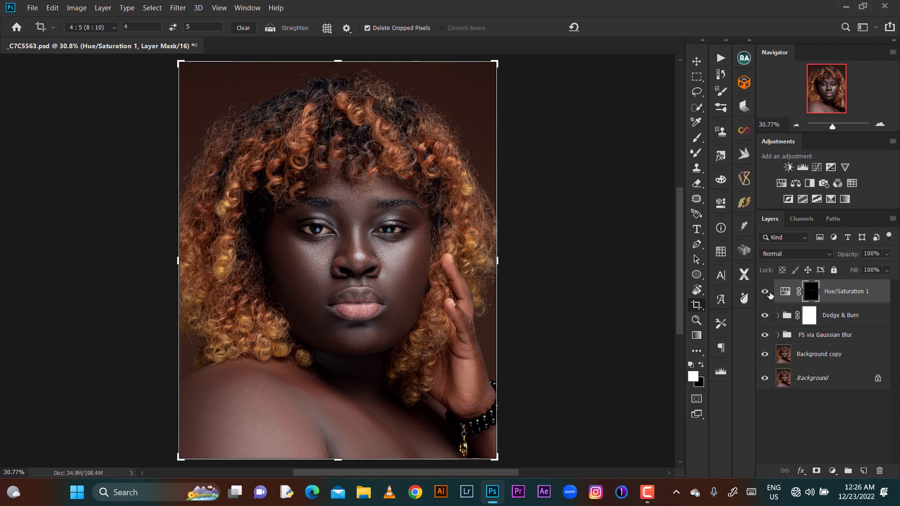
click(785, 292)
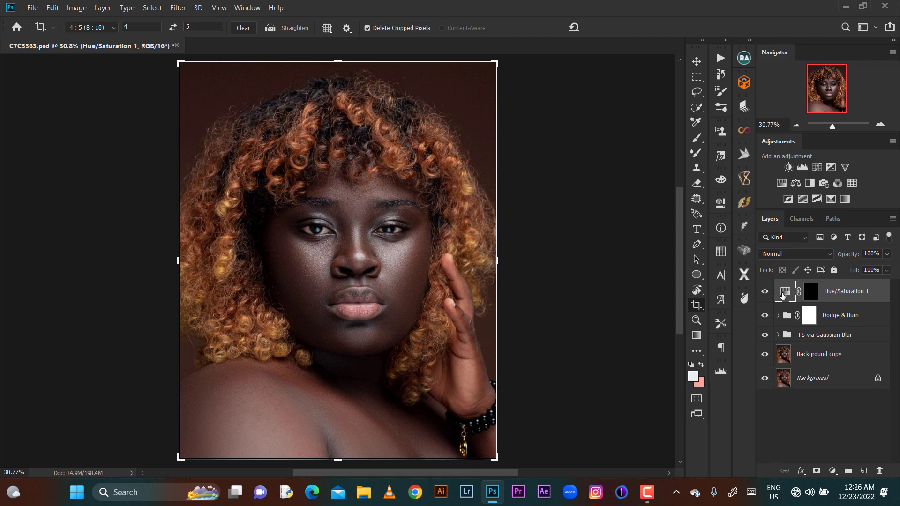
double_click(784, 293)
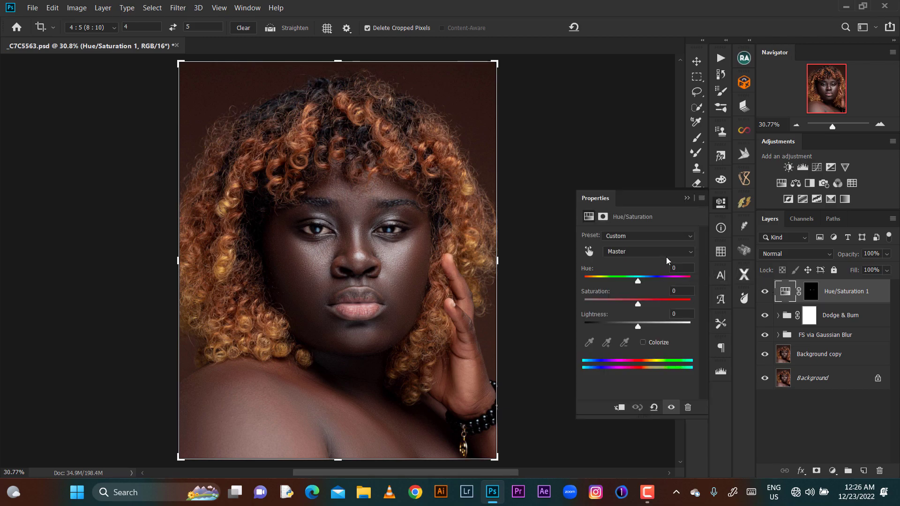
click(670, 254)
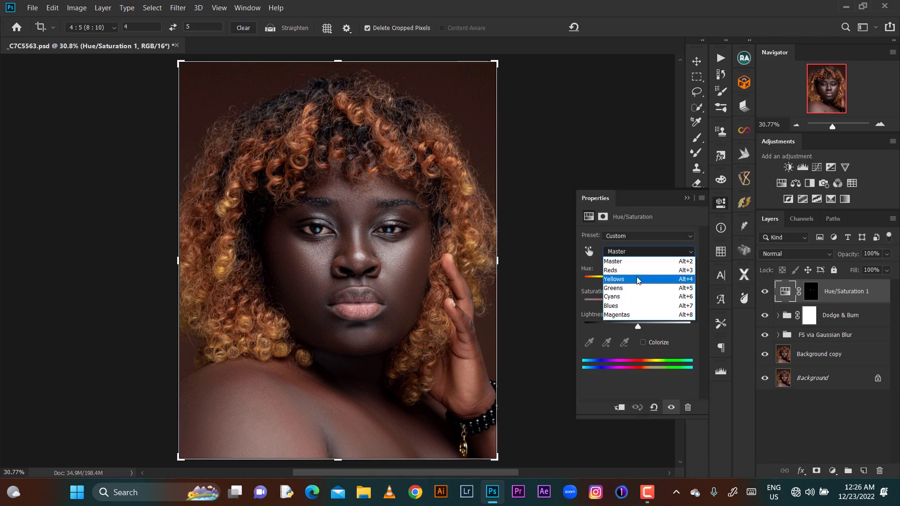
click(638, 273)
drag(643, 325, 648, 326)
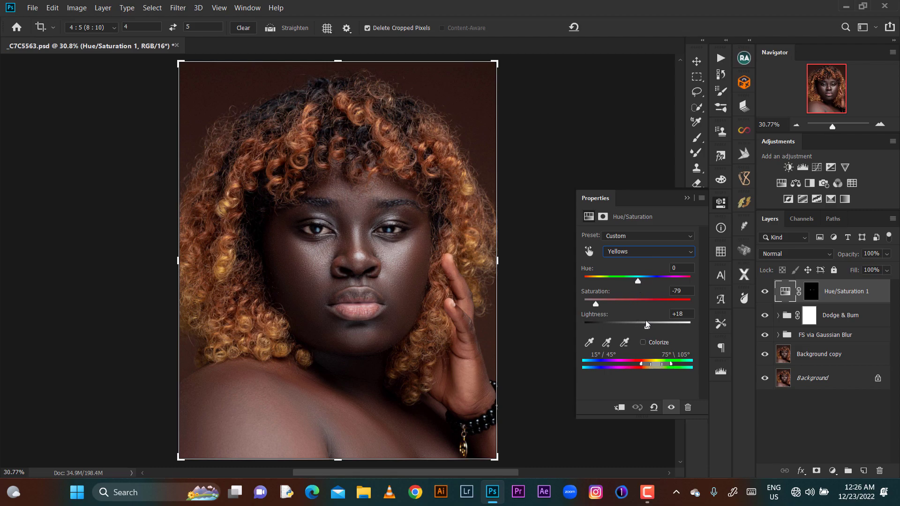
Step: Review the Reds range at saturation -5, then collapse Properties and deselect the layers
click(640, 253)
click(631, 271)
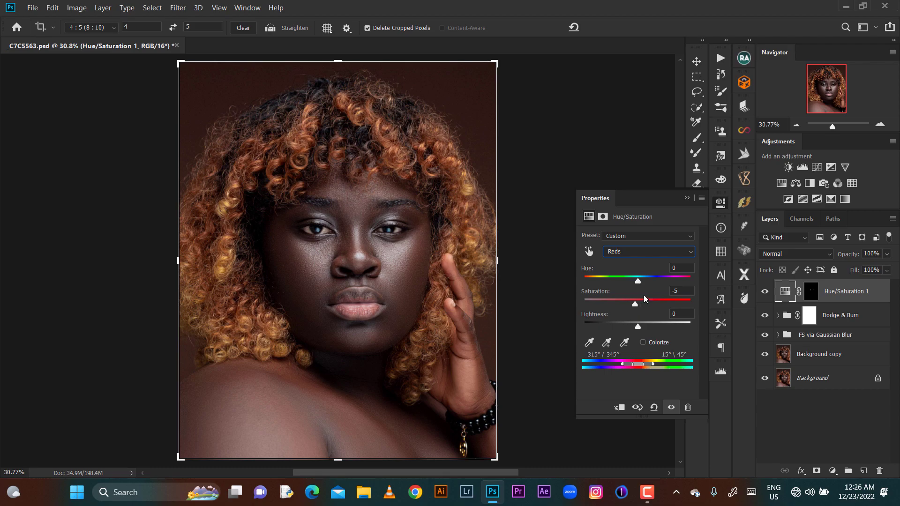
click(687, 199)
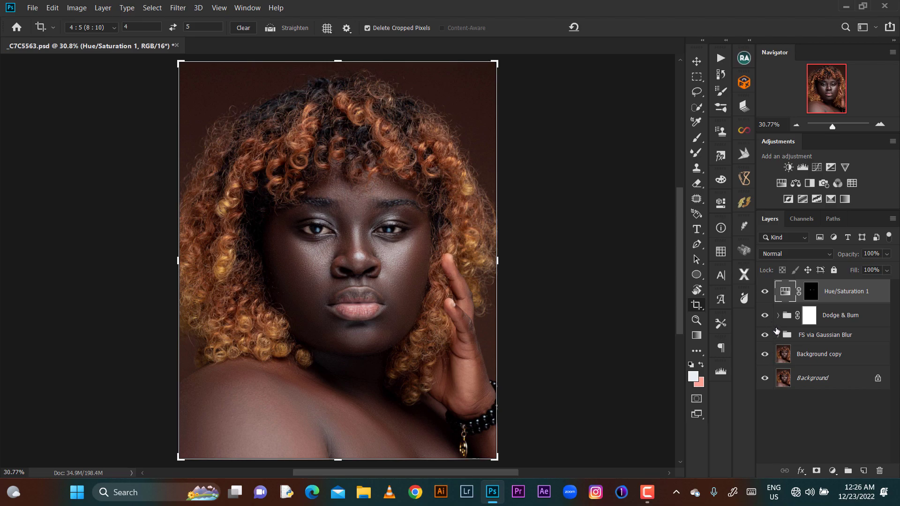
click(798, 383)
Step: Add a new Hue/Saturation adjustment layer above Hue/Saturation 1
click(802, 403)
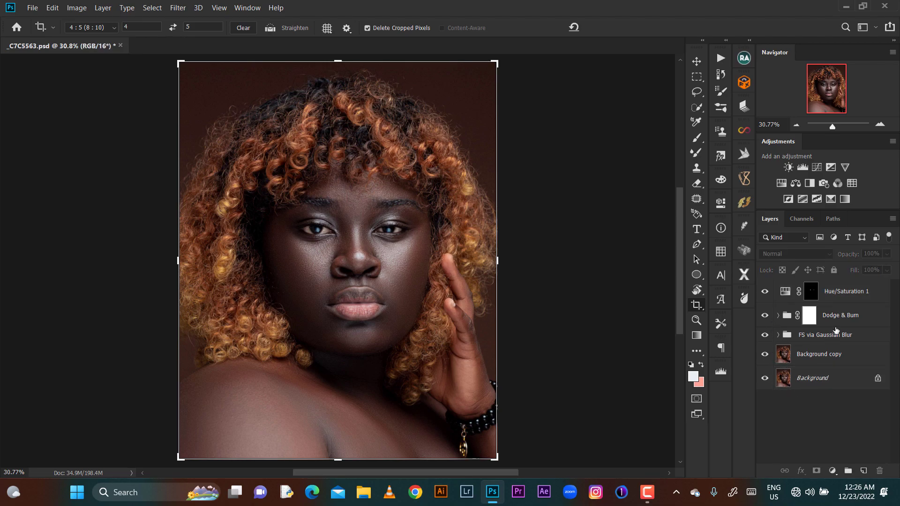
click(835, 305)
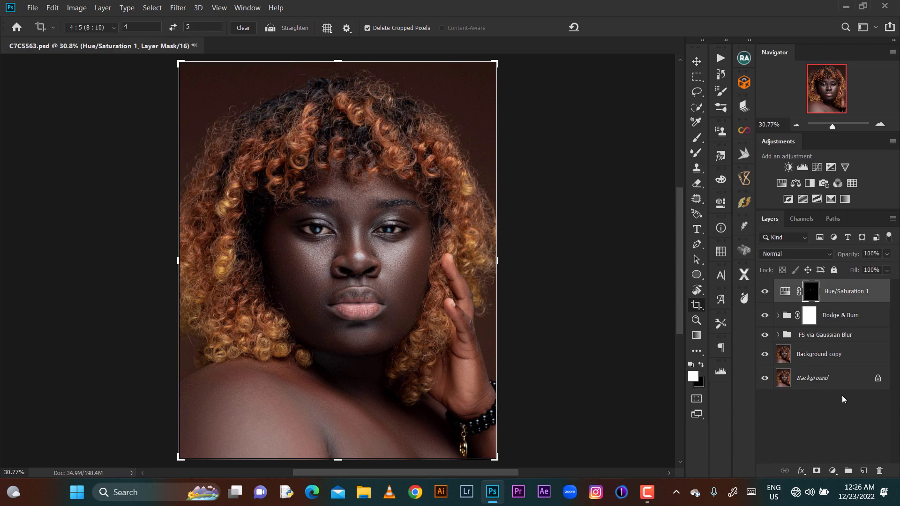
click(832, 470)
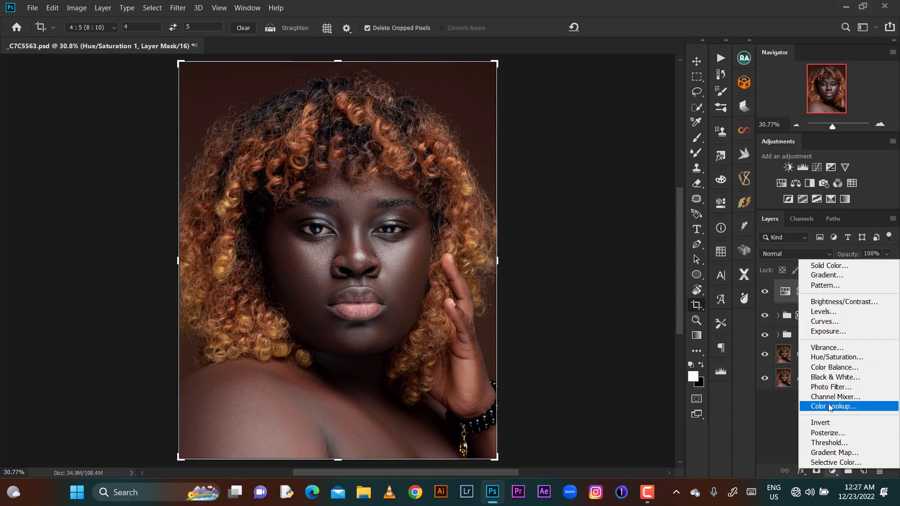
click(838, 357)
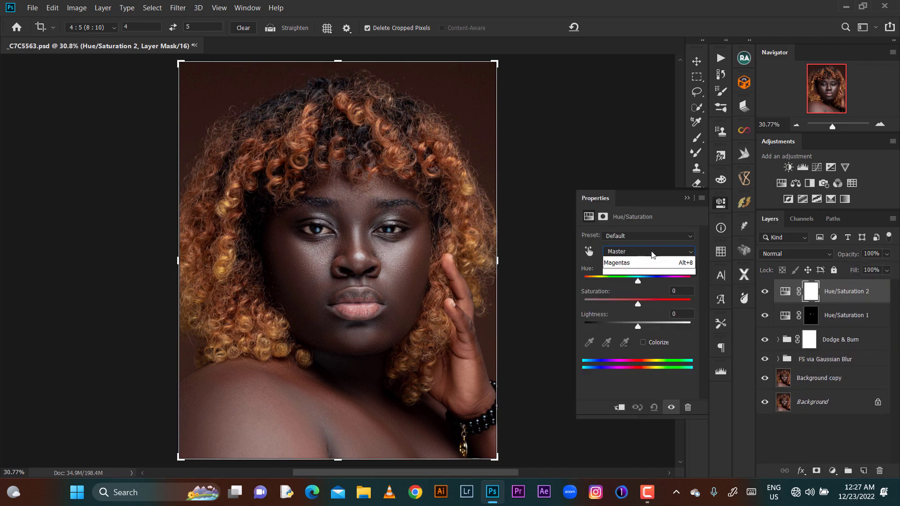
Step: Set Yellows saturation to -7 and Reds saturation to -5, then collapse Properties
click(645, 252)
click(630, 280)
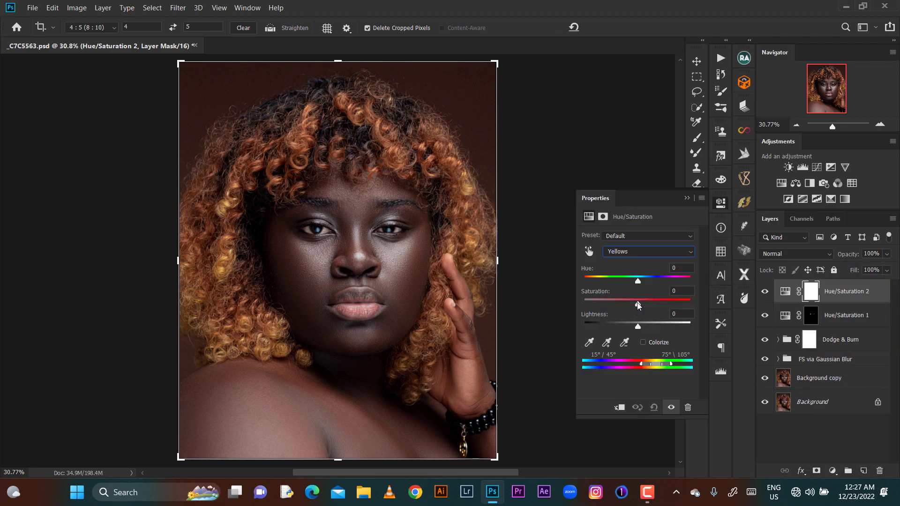
drag(638, 304, 633, 305)
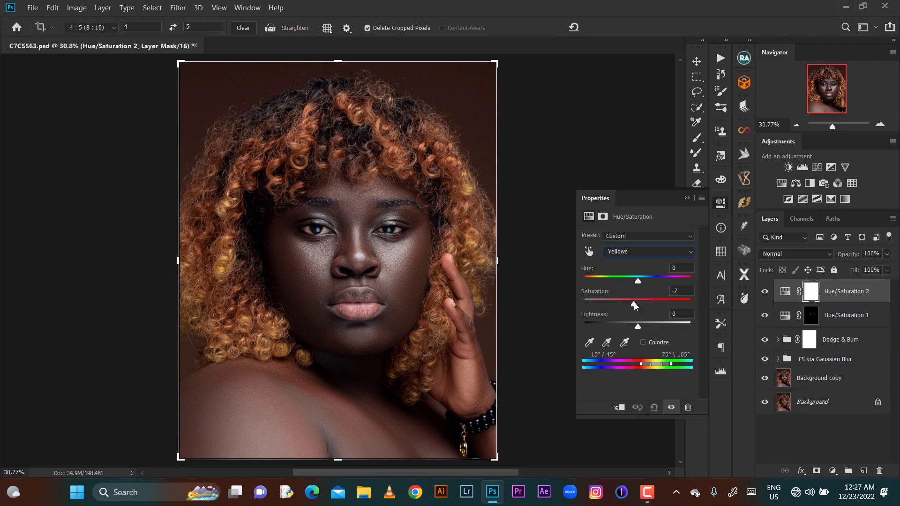
click(638, 253)
click(629, 271)
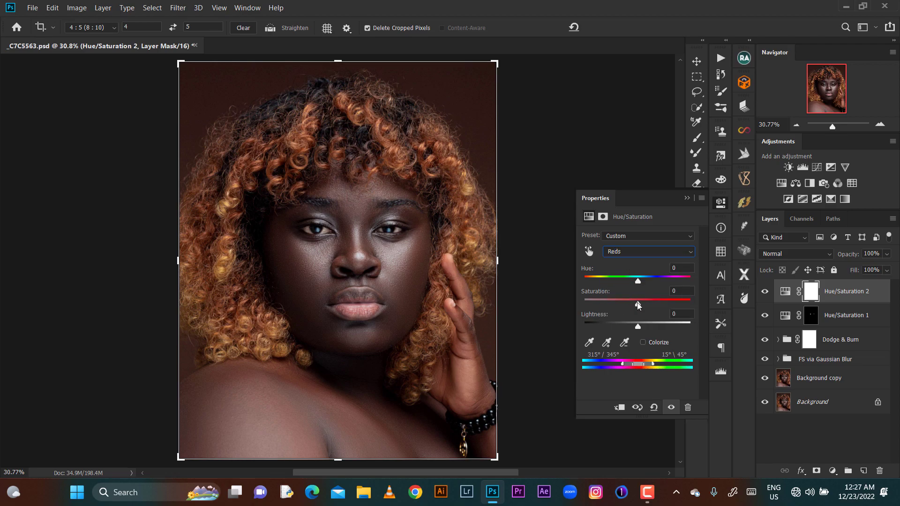
drag(638, 304, 635, 305)
click(687, 197)
Step: Compare the portrait with Hue/Saturation 2 off and on
click(765, 292)
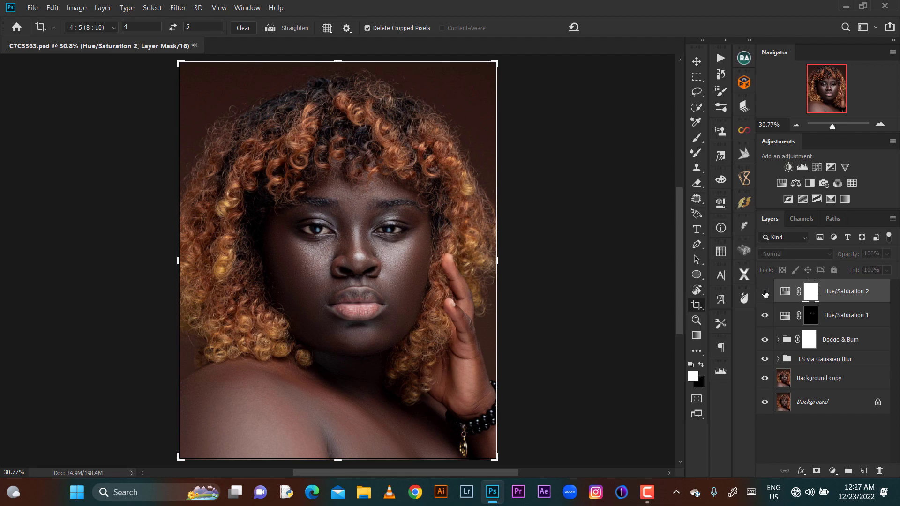
click(765, 292)
click(765, 292)
click(765, 292)
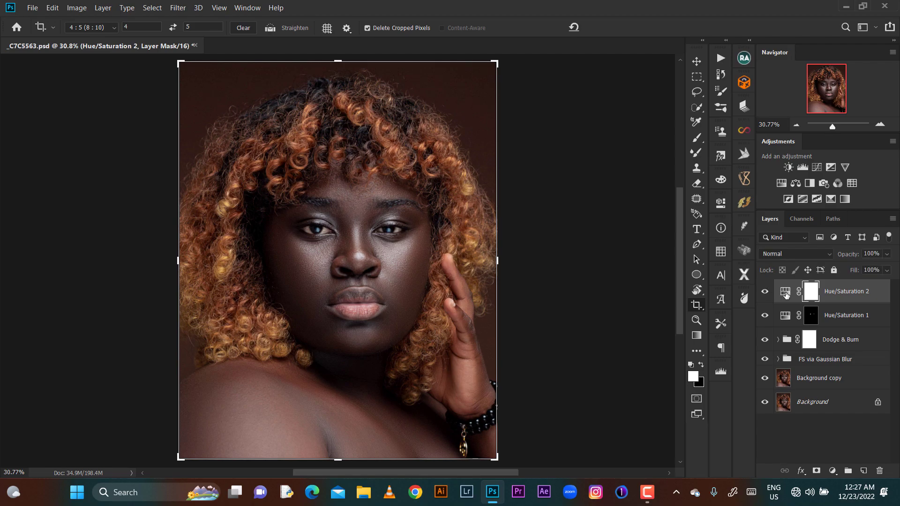
Step: Add a Color Balance layer and push its Shadows slightly toward blue
click(832, 470)
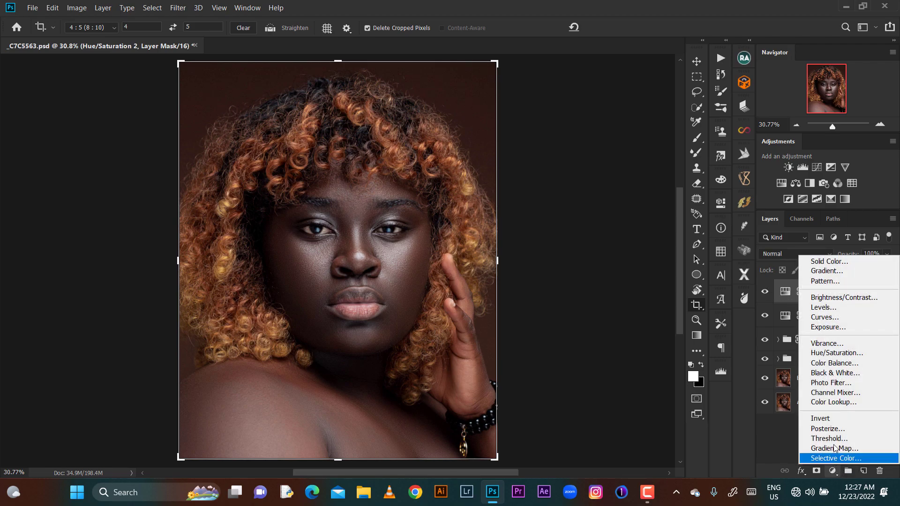
click(834, 363)
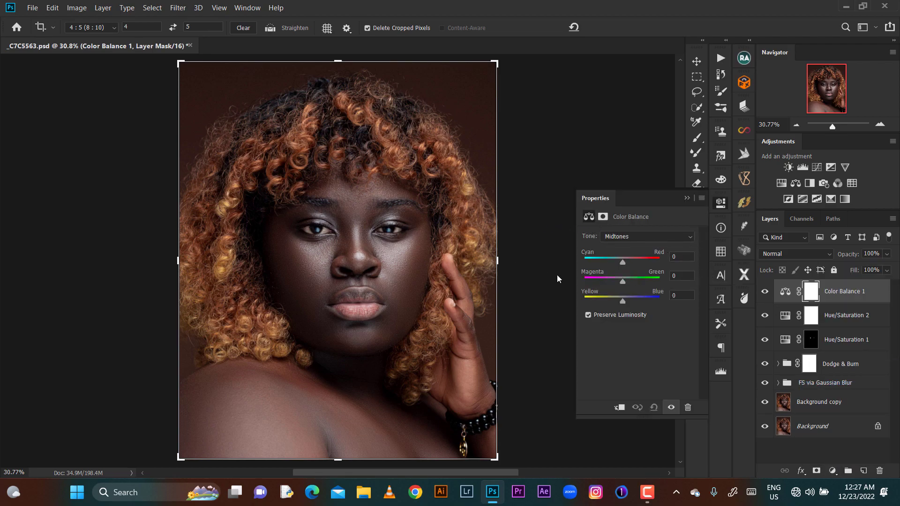
click(678, 242)
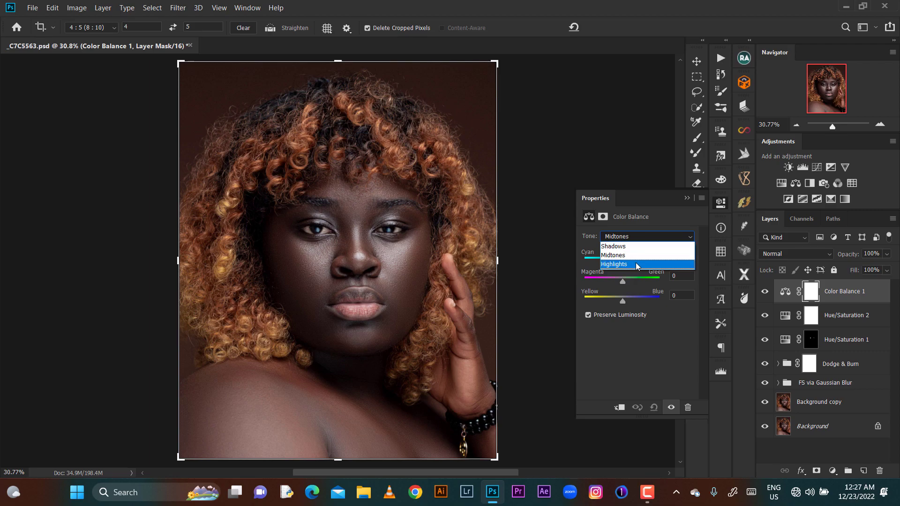
click(635, 261)
click(633, 236)
click(631, 249)
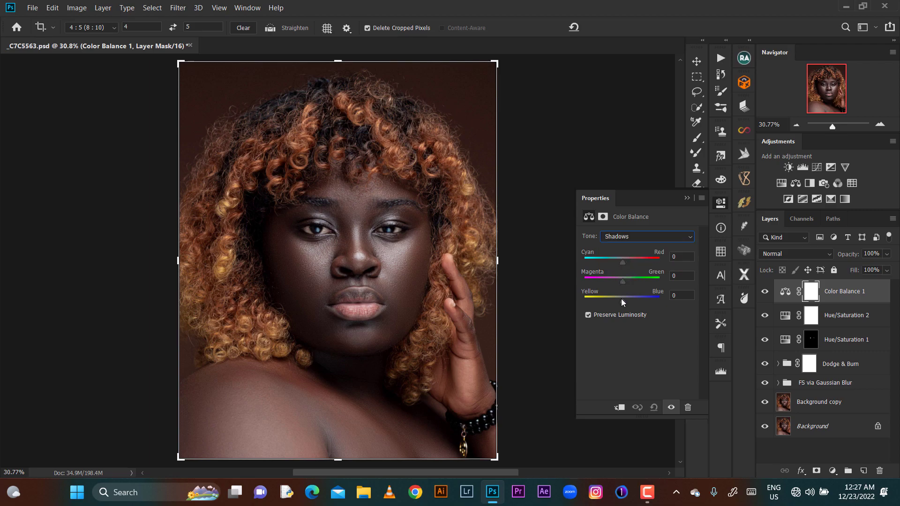
drag(621, 299, 623, 299)
Step: Compare Color Balance 1 on and off, then set Midtones Yellow–Blue to +1
click(764, 292)
click(764, 291)
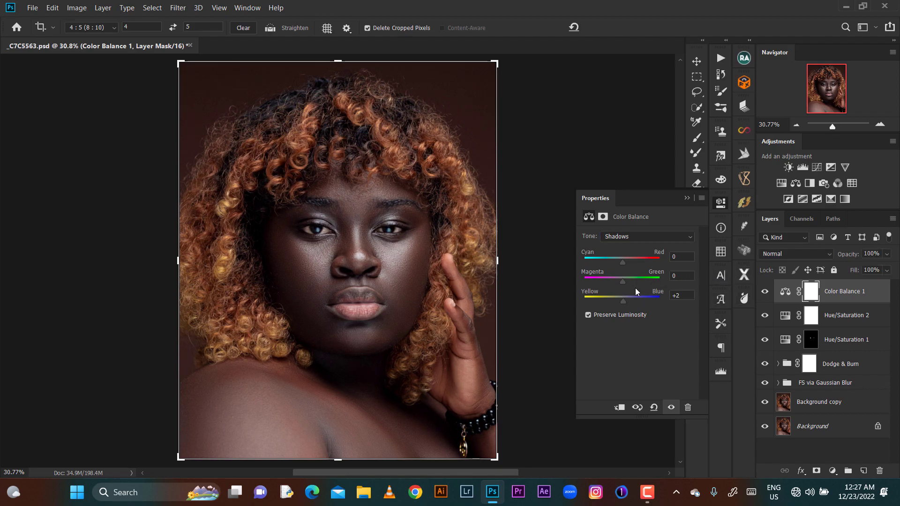
click(632, 236)
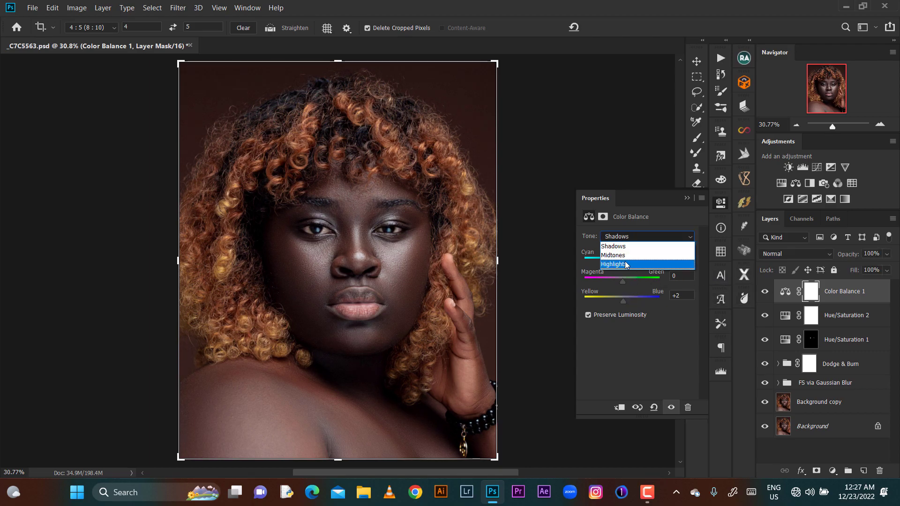
click(628, 249)
drag(623, 299, 622, 300)
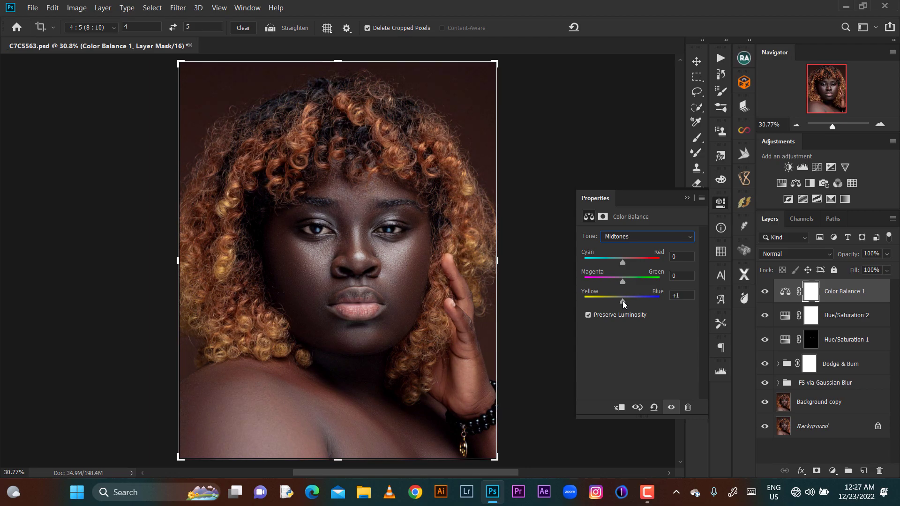
Step: Shift the Highlights Yellow–Blue toward yellow, to -2
click(638, 245)
click(632, 265)
drag(623, 299, 622, 299)
Step: Type a new Highlights Yellow–Blue value and compare Color Balance 1 on and off
click(679, 295)
key(Return)
click(765, 293)
click(765, 293)
click(765, 293)
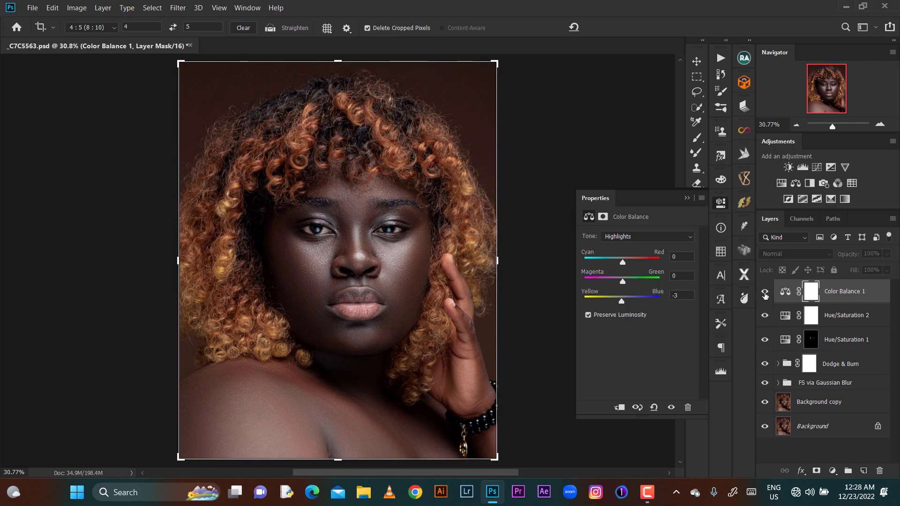
click(763, 293)
Step: Settle Shadows Yellow–Blue at +1 and Highlights at -2, then collapse Properties
click(641, 238)
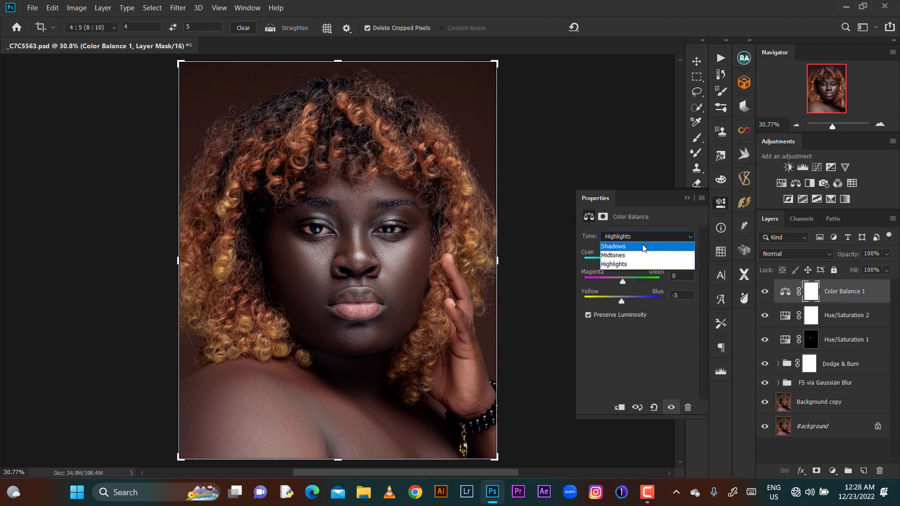
click(639, 247)
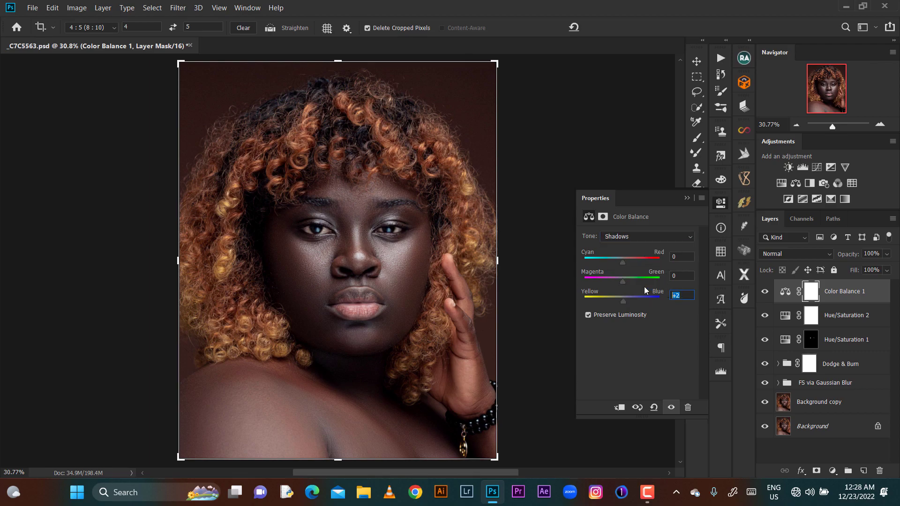
key(Return)
click(648, 237)
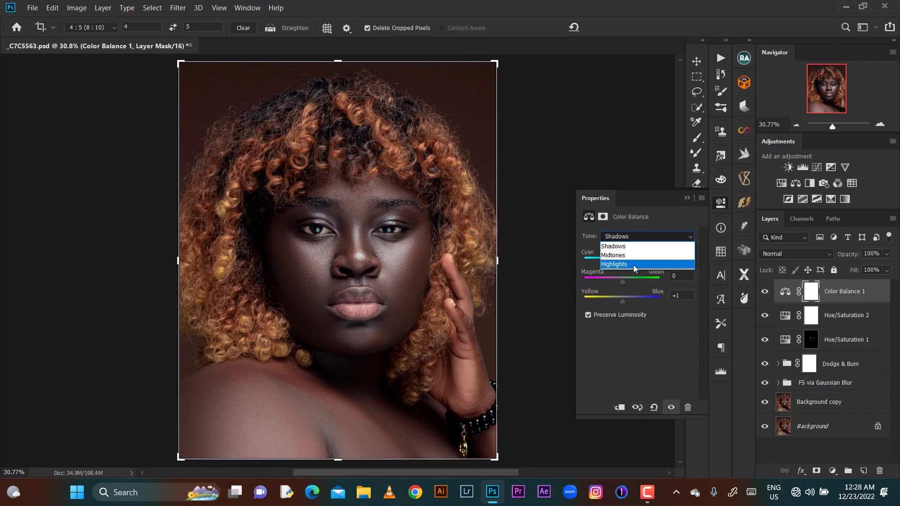
click(634, 266)
click(656, 240)
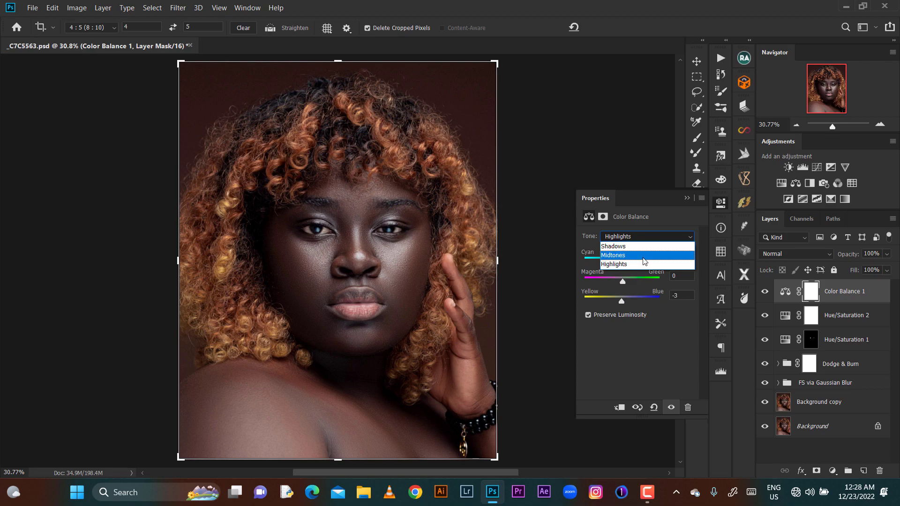
click(640, 265)
click(671, 299)
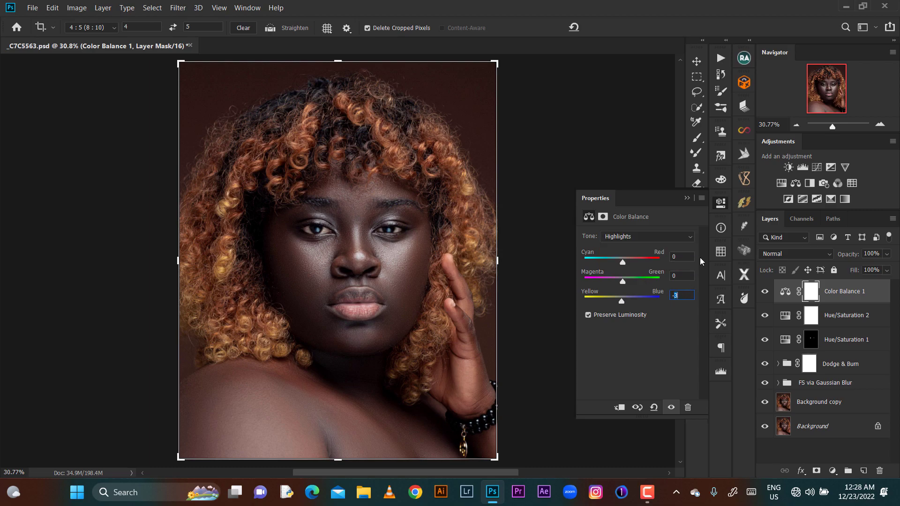
key(Up)
click(688, 198)
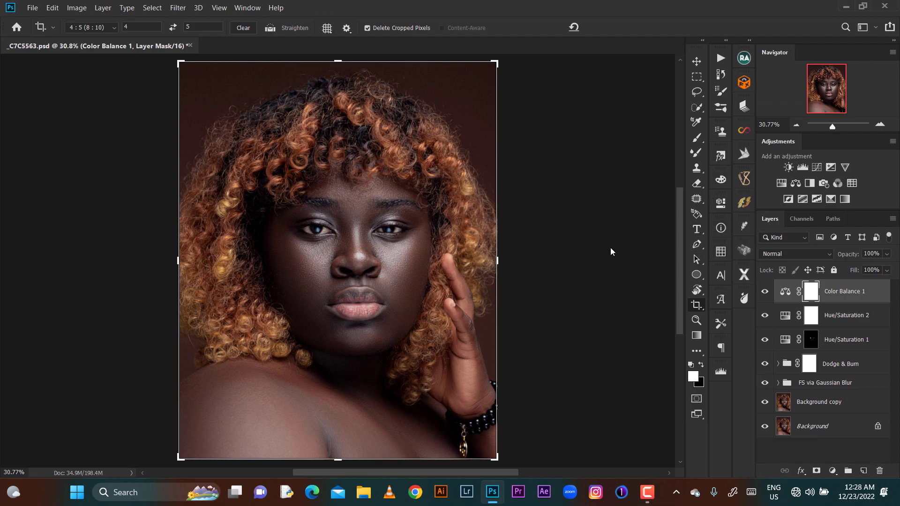
Step: Add a Black & White layer in Multiply mode and tune its Yellows, Blues (15) and Cyans weights
click(831, 471)
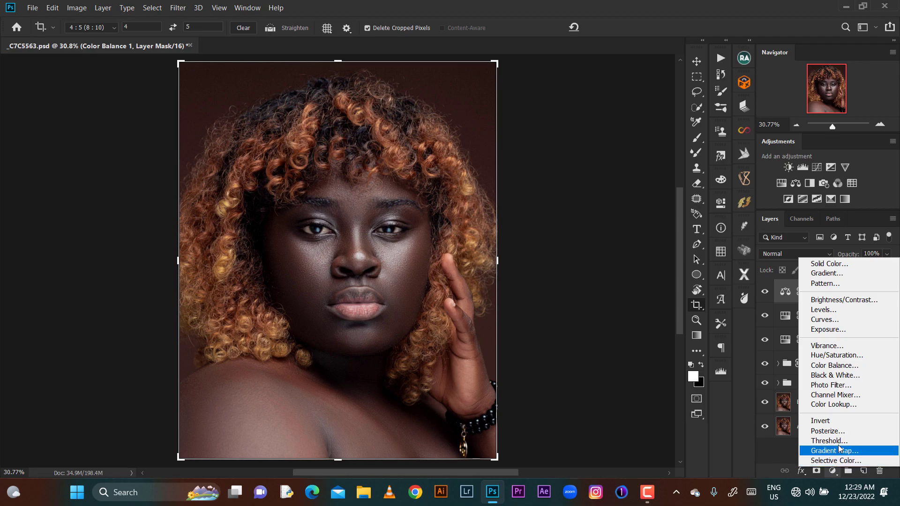
click(840, 378)
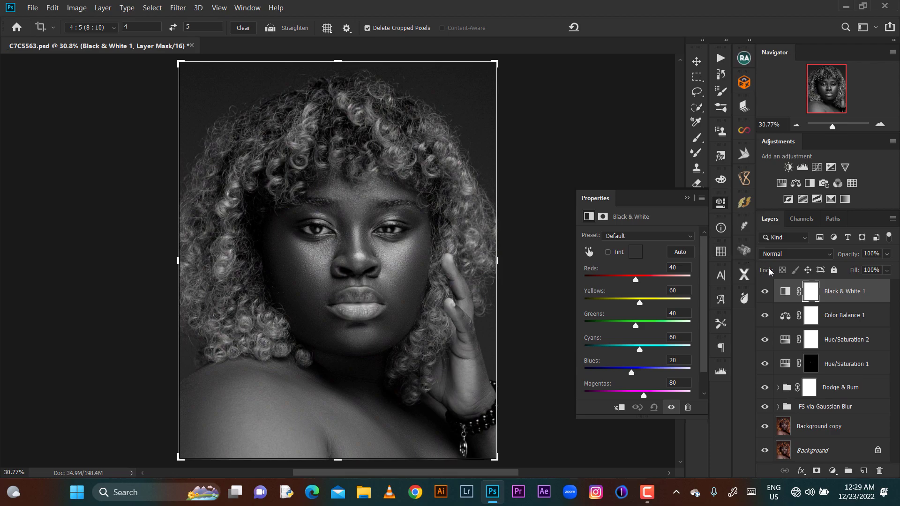
click(793, 253)
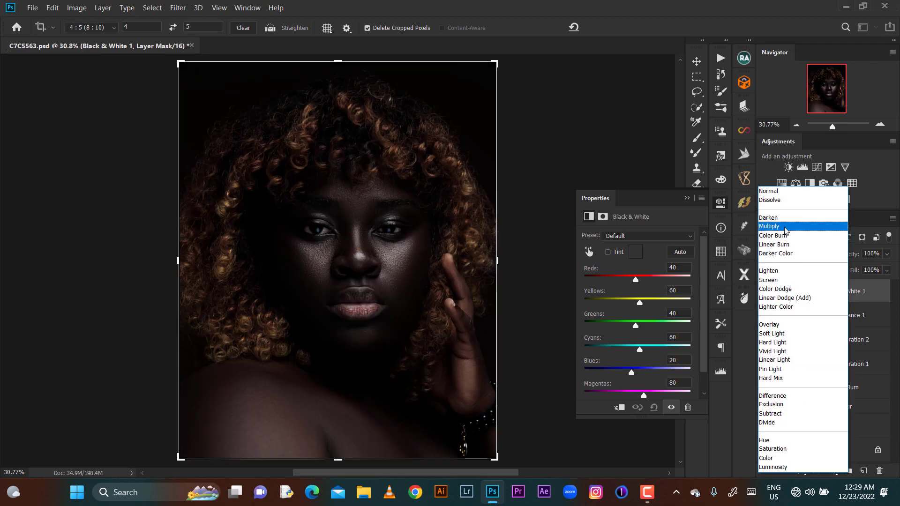
click(781, 228)
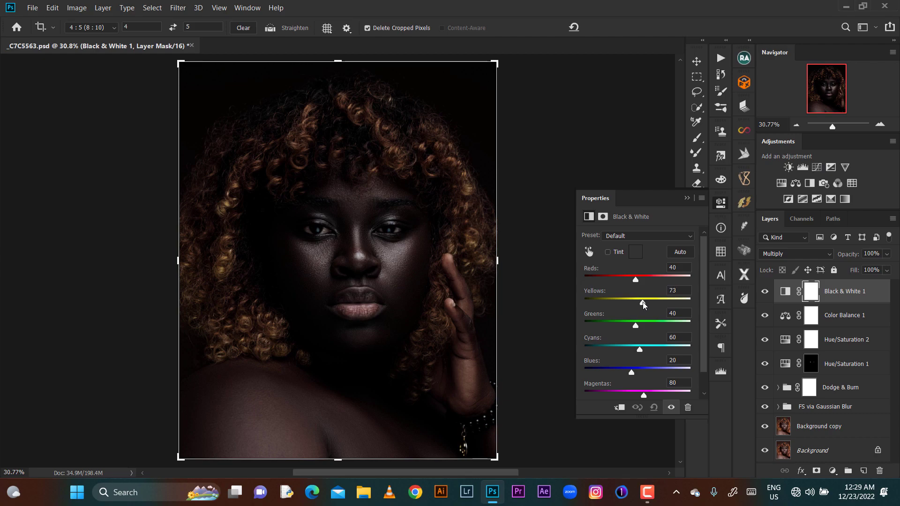
drag(649, 303, 641, 281)
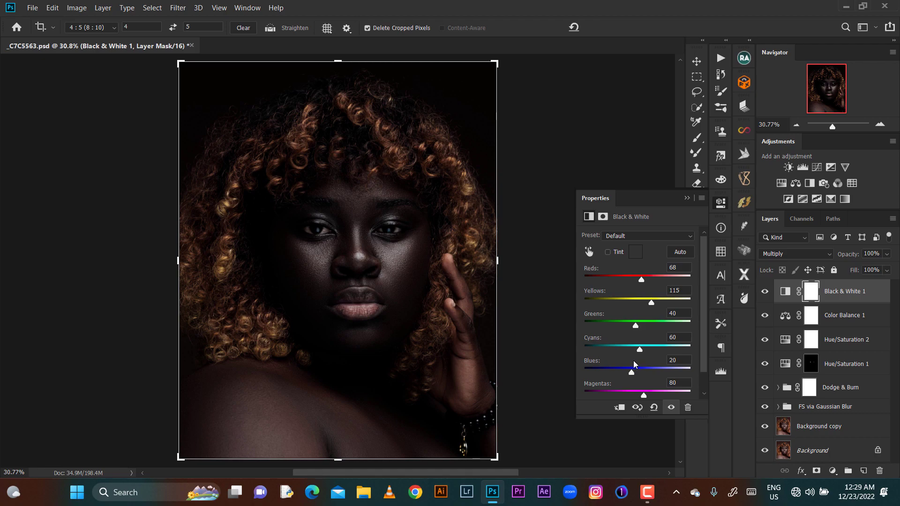
mouse_move(631, 373)
mouse_down()
mouse_move(643, 374)
mouse_move(630, 373)
mouse_up()
drag(647, 347, 641, 350)
Step: Set the layer opacity to 30%, compare it on and off, then lower it to 15%
click(850, 253)
text(3)
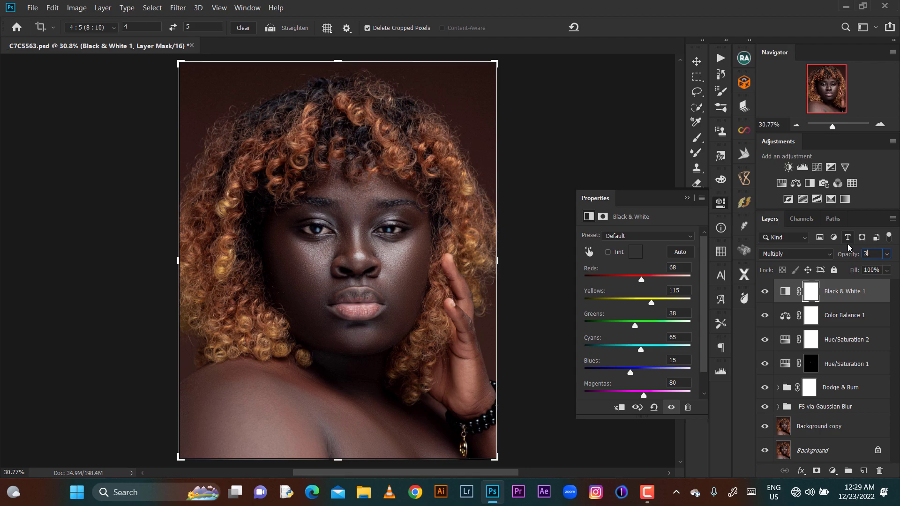
text(0)
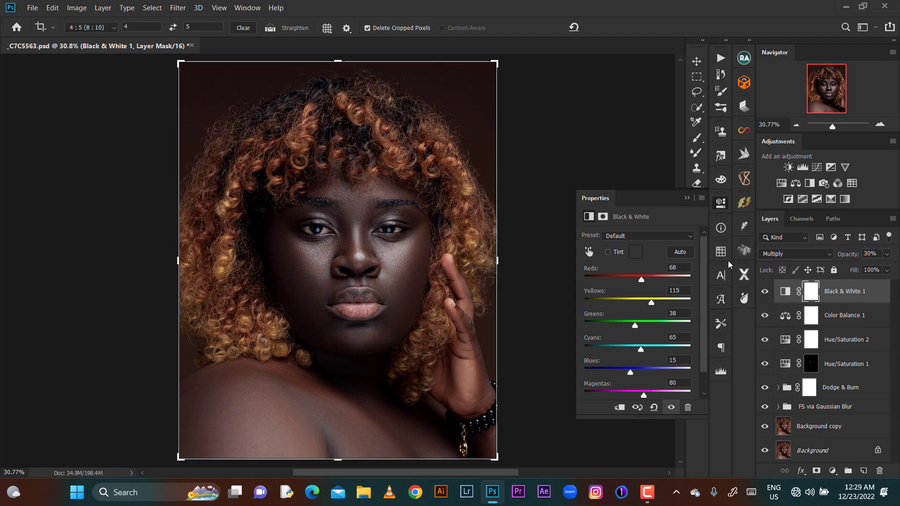
click(764, 294)
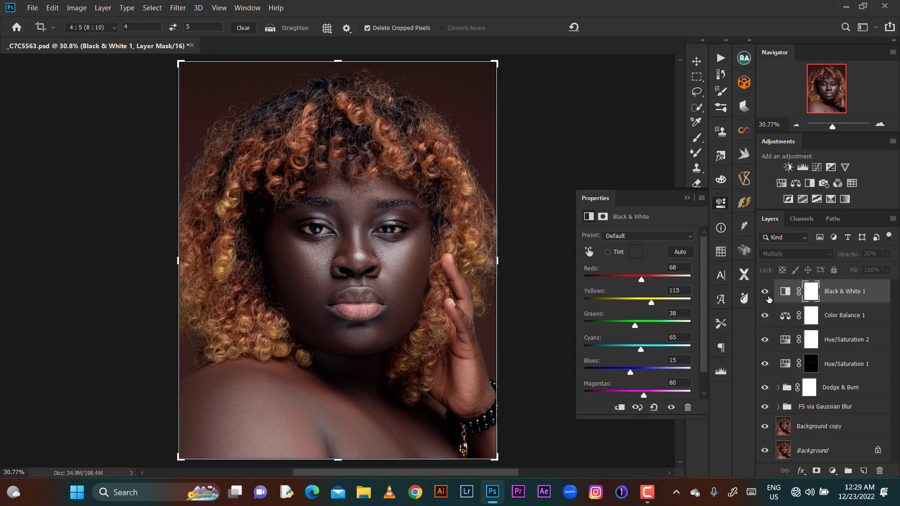
click(764, 292)
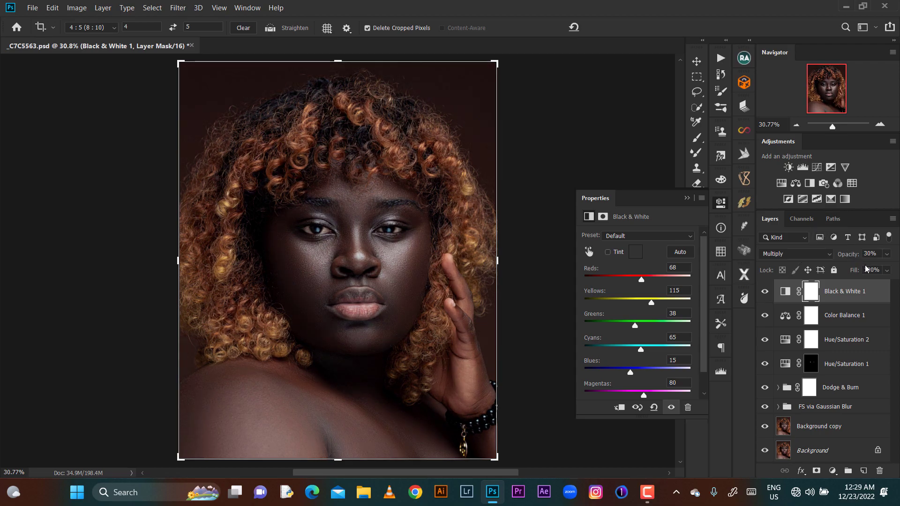
click(870, 253)
text(10)
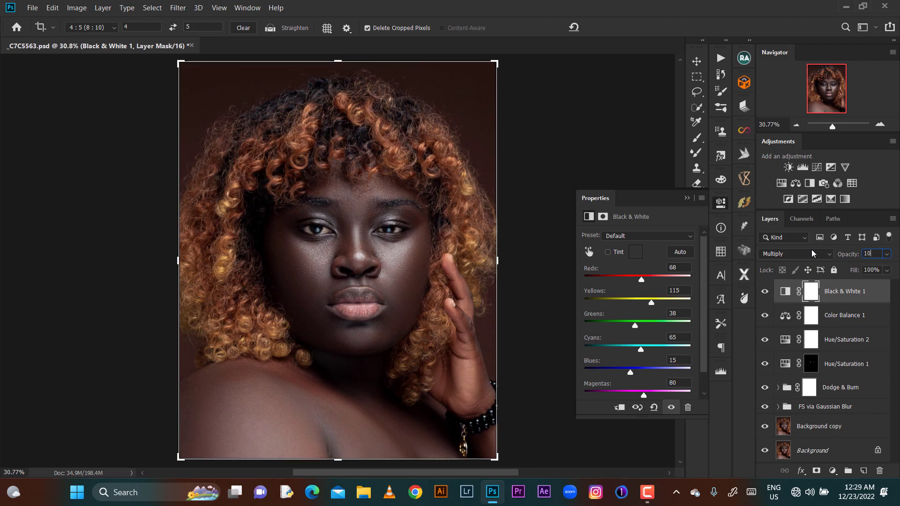
key(BackSpace)
text(5)
key(Return)
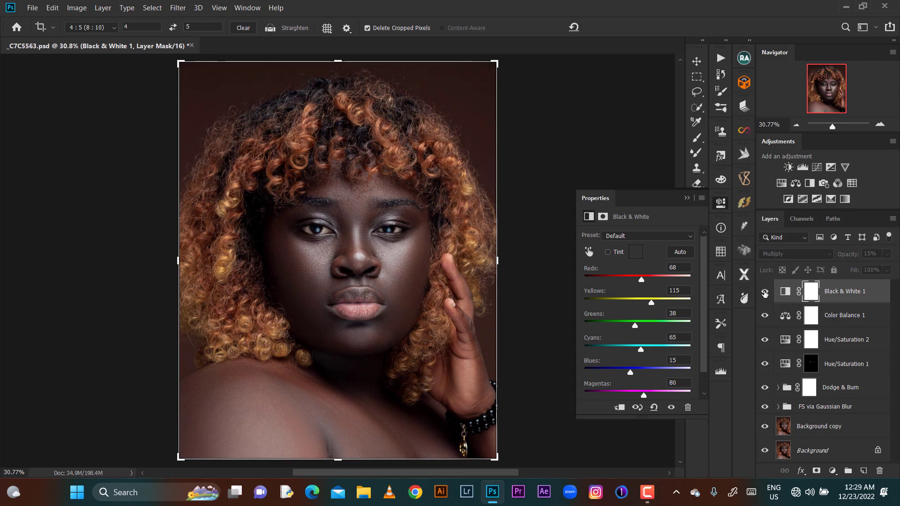
Step: Add a Selective Color layer and reduce Cyan and Yellow in its Yellows
click(832, 471)
click(837, 464)
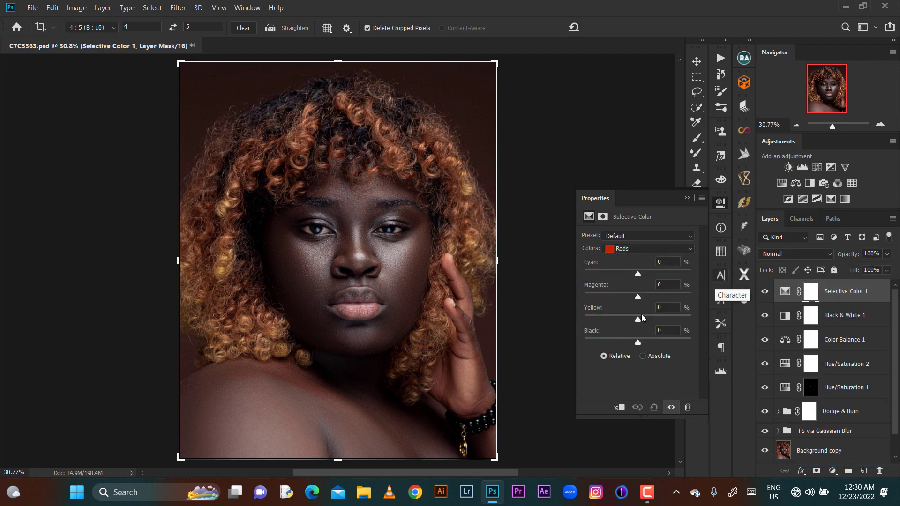
click(646, 249)
click(630, 256)
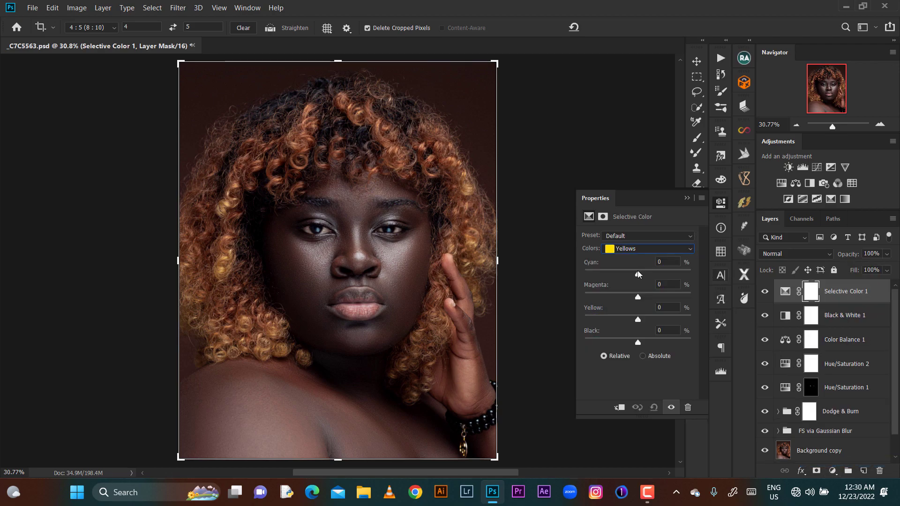
drag(637, 275, 630, 279)
drag(646, 320, 633, 321)
drag(632, 320, 630, 320)
Step: Set Reds to Cyan -12, Magenta +2, Yellow +7 and compare the layer on and off
click(682, 249)
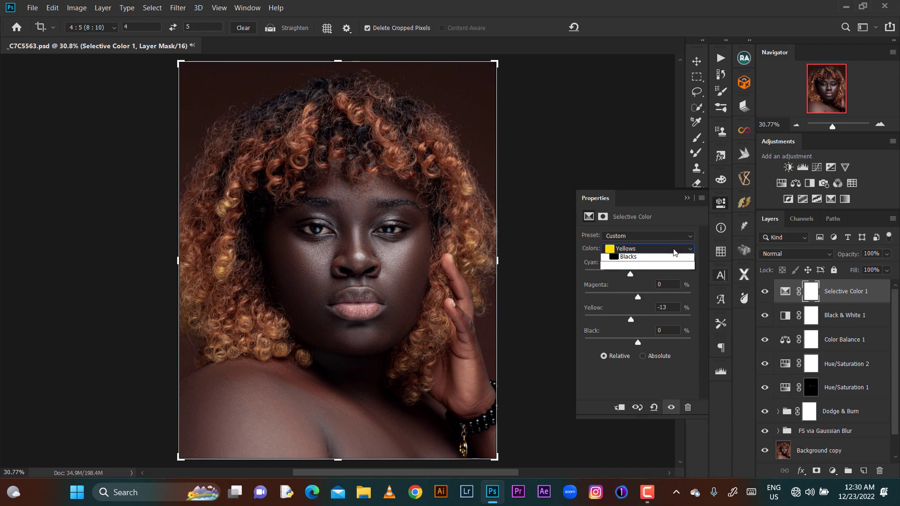
click(660, 259)
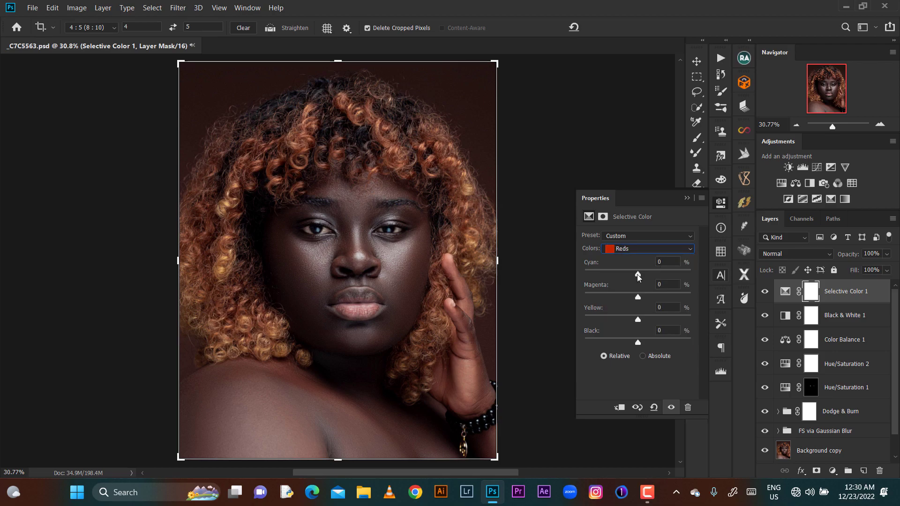
drag(637, 274, 631, 276)
drag(639, 316, 639, 317)
drag(638, 297, 640, 303)
click(764, 292)
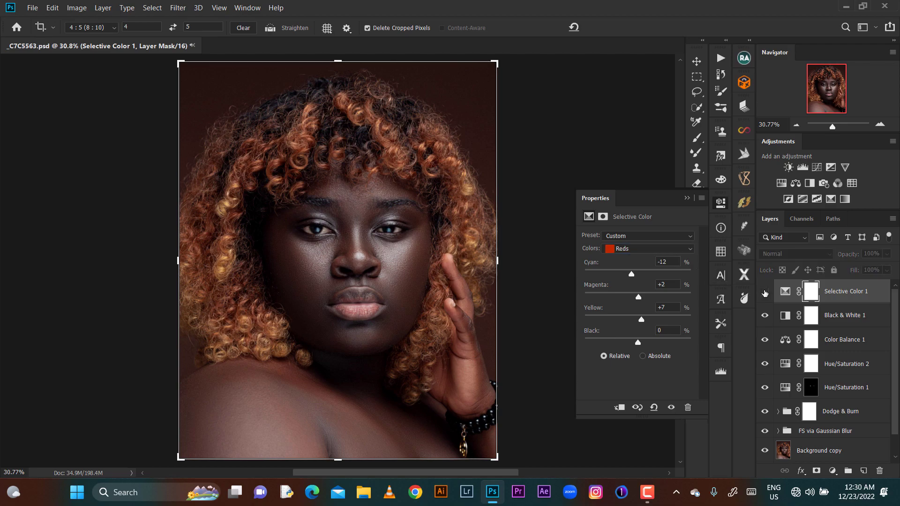
click(764, 292)
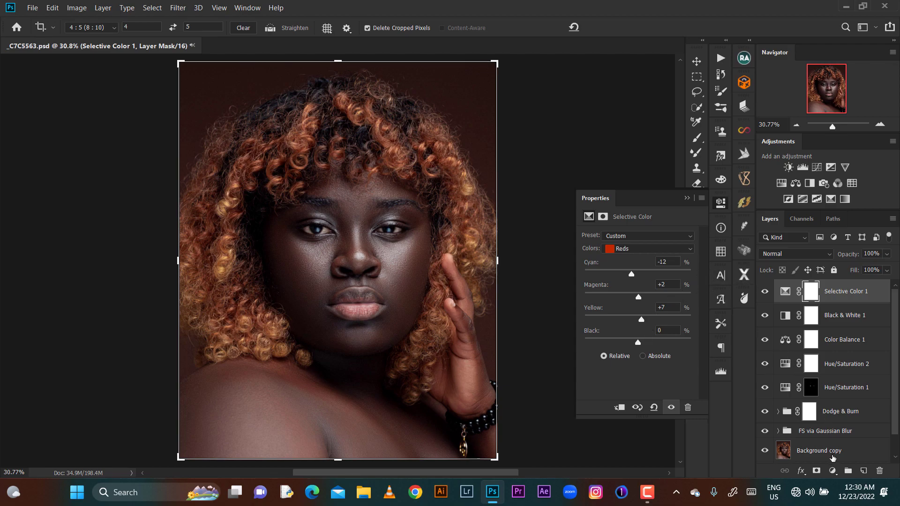
click(832, 471)
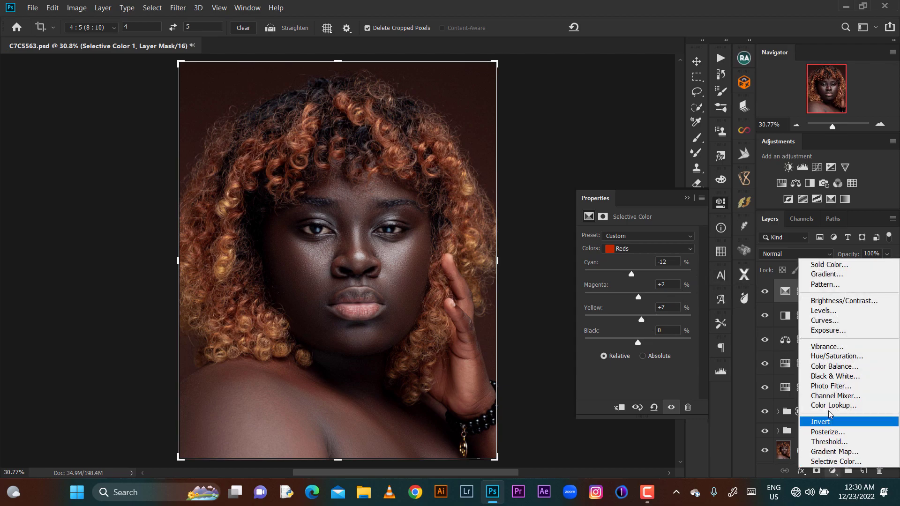
Step: Add a second Selective Color layer and try removing yellow from the Whites
click(830, 461)
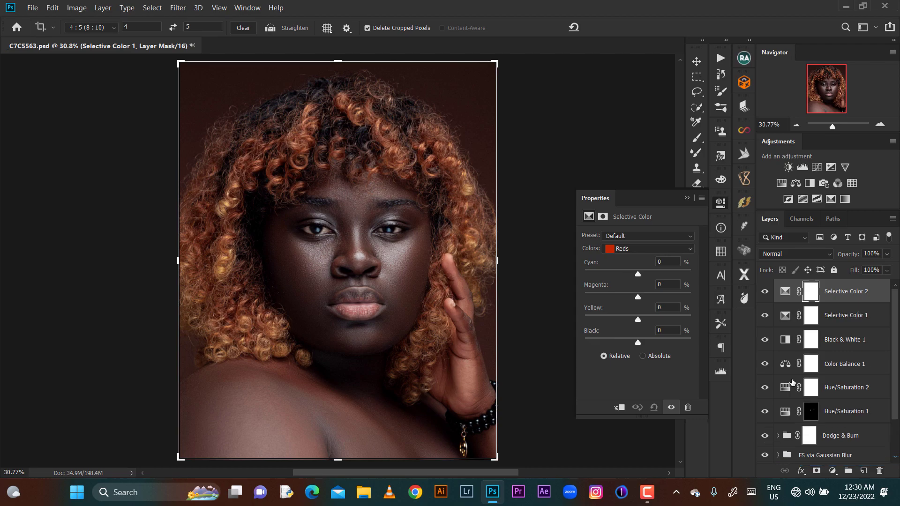
click(667, 249)
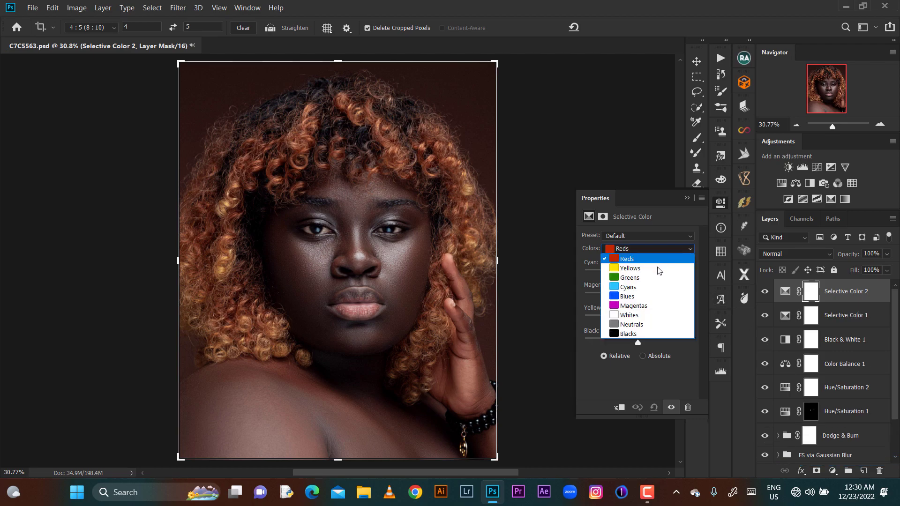
click(637, 316)
click(638, 320)
drag(637, 320, 626, 319)
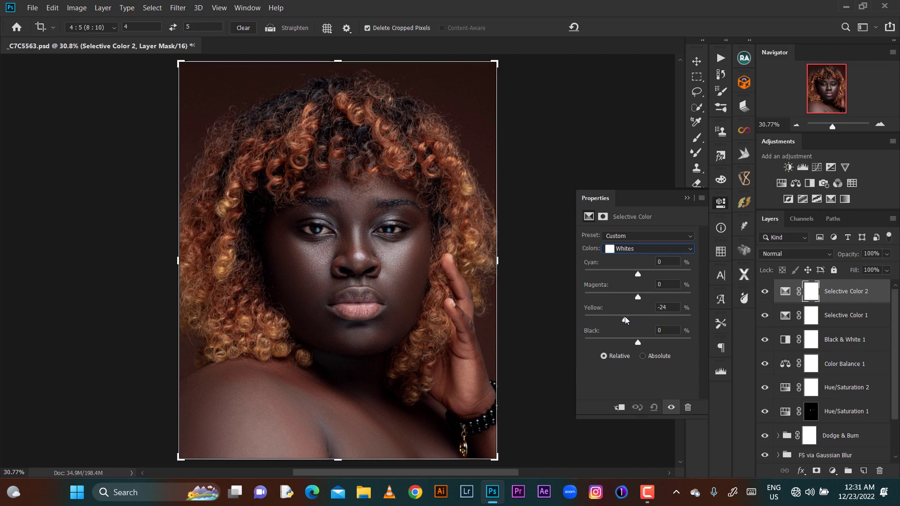
Step: Set the Blacks Yellow value to -2
click(651, 250)
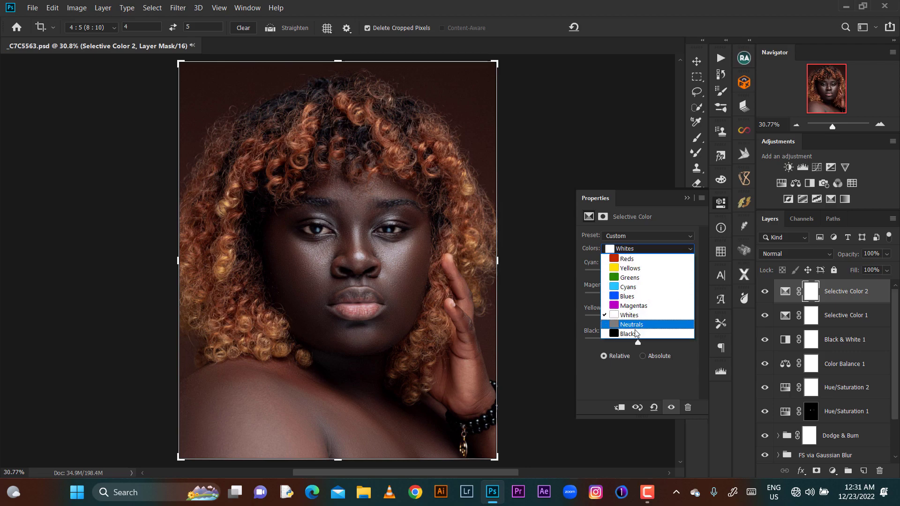
click(628, 334)
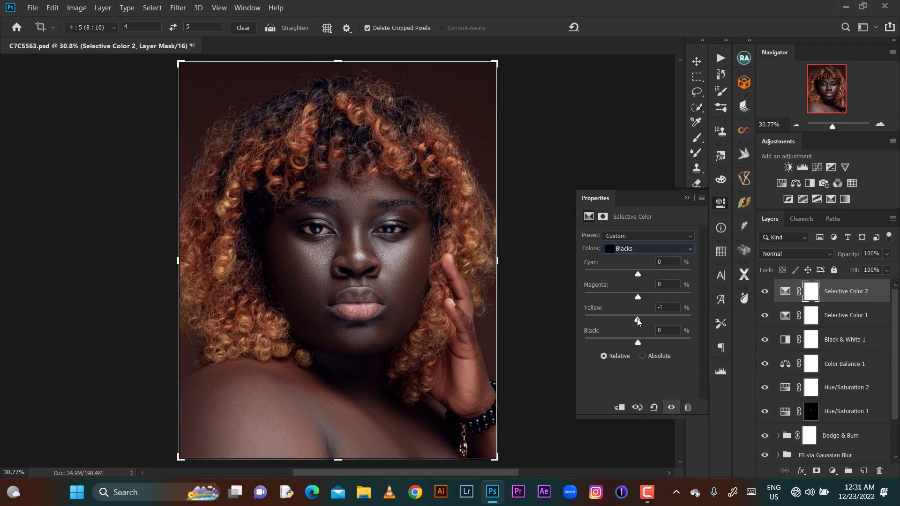
drag(637, 318, 637, 320)
click(832, 470)
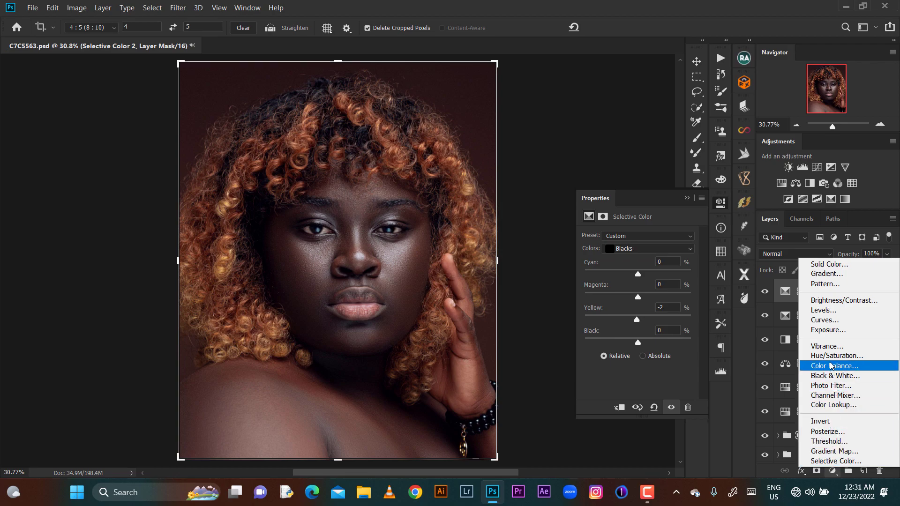
Step: Add a Levels layer with the white input at 245, comparing it on and off
click(836, 310)
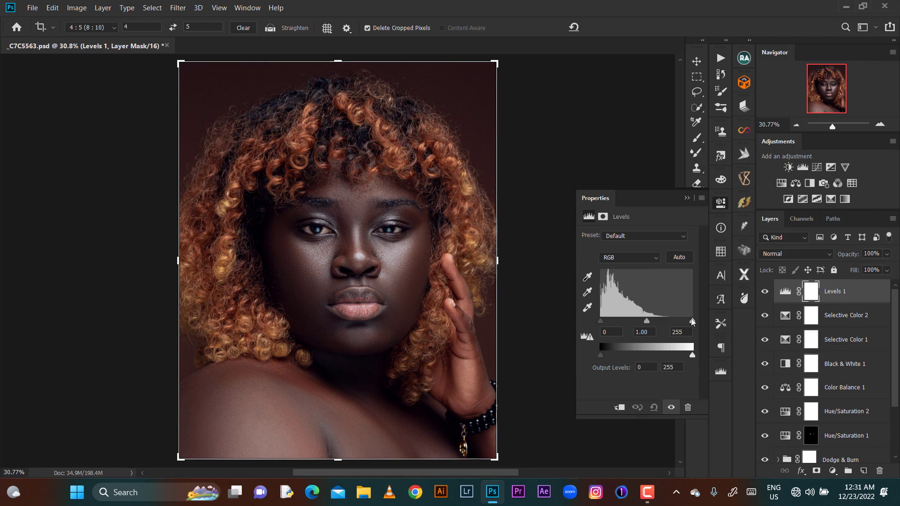
drag(691, 321, 688, 322)
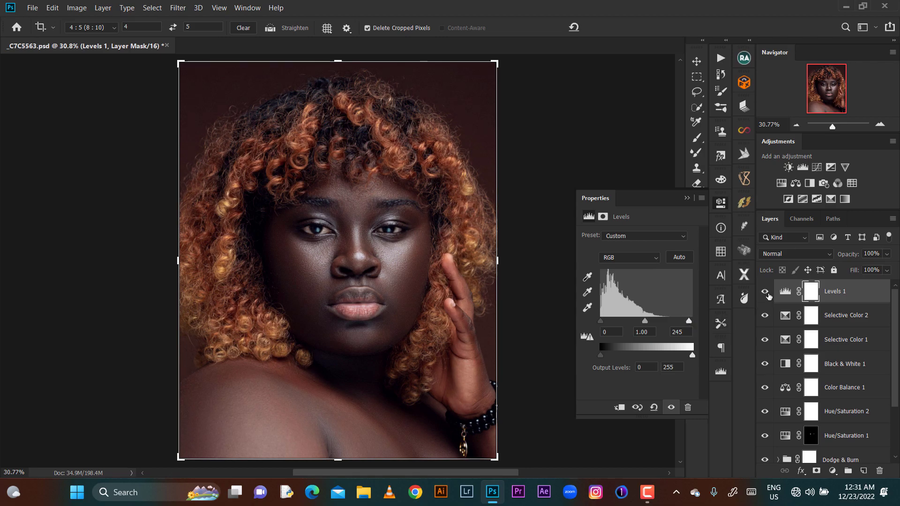
click(765, 291)
click(764, 291)
drag(689, 321, 691, 323)
click(833, 470)
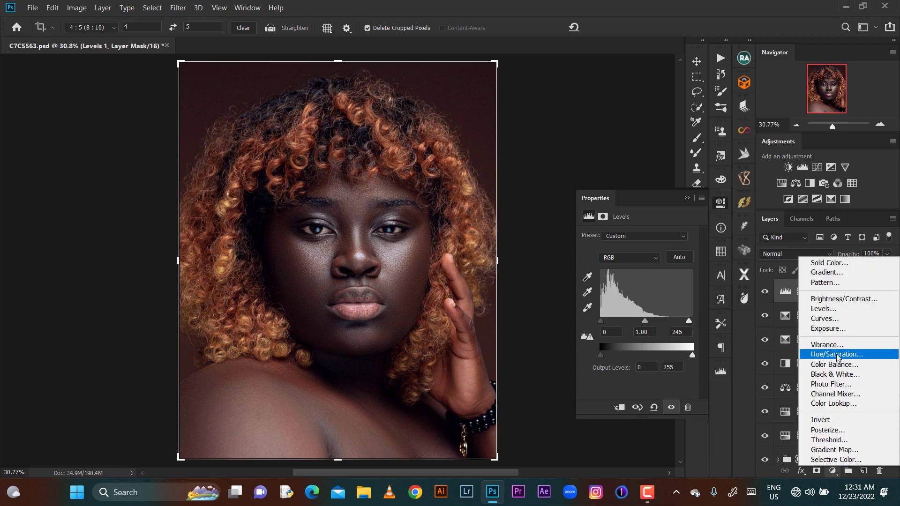
Step: Add a Warming Filter (85) Photo Filter layer at 20% opacity
click(840, 384)
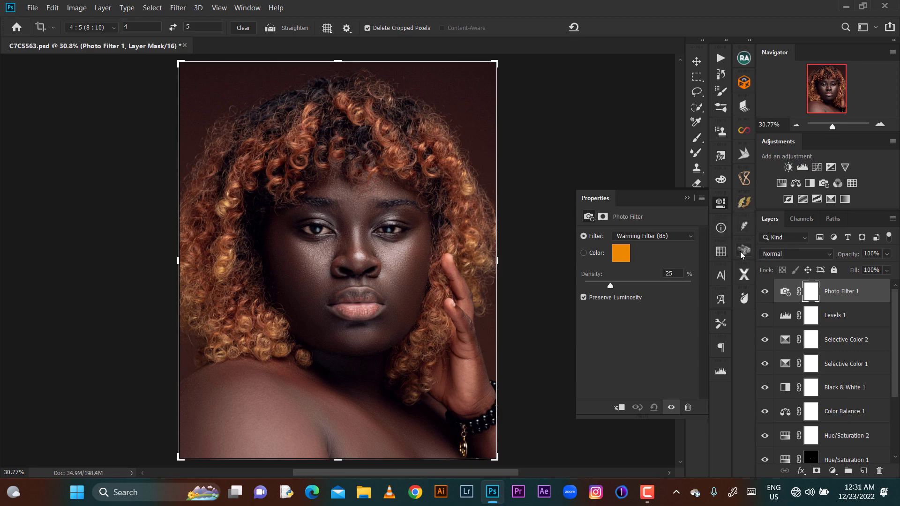
click(837, 253)
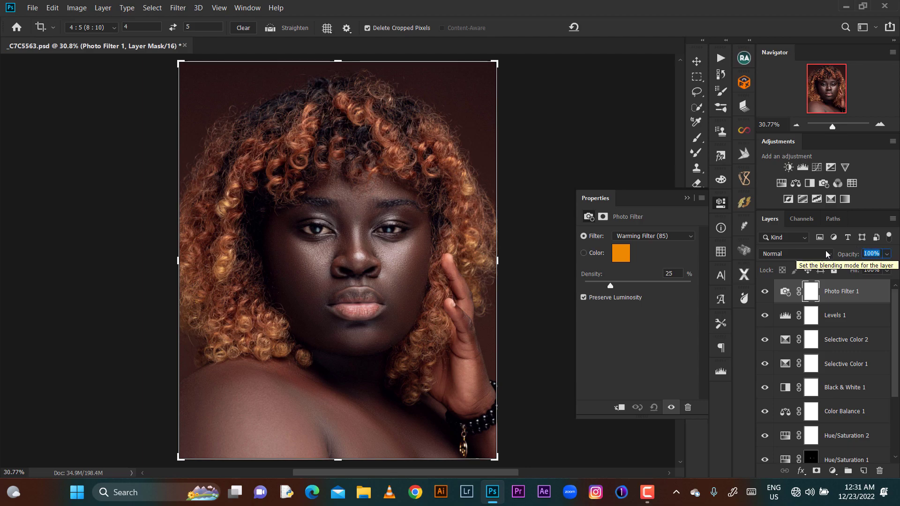
text(20)
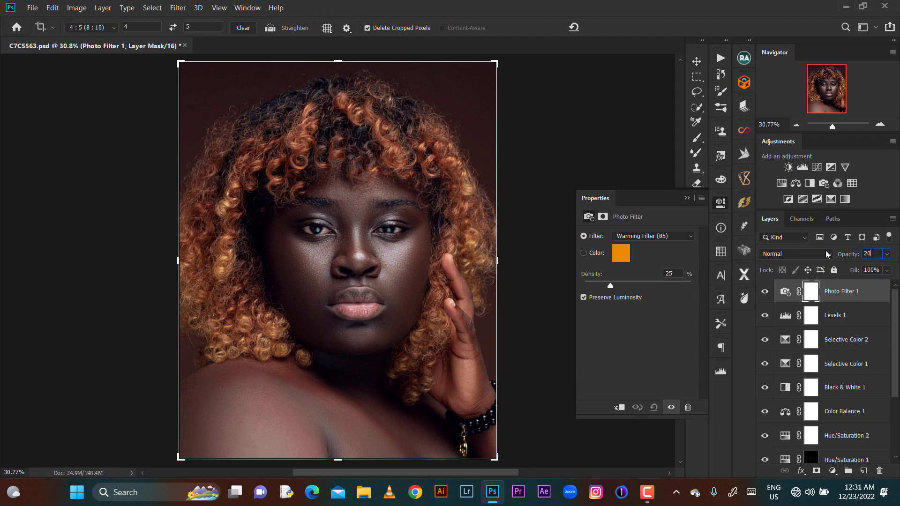
key(Return)
click(832, 470)
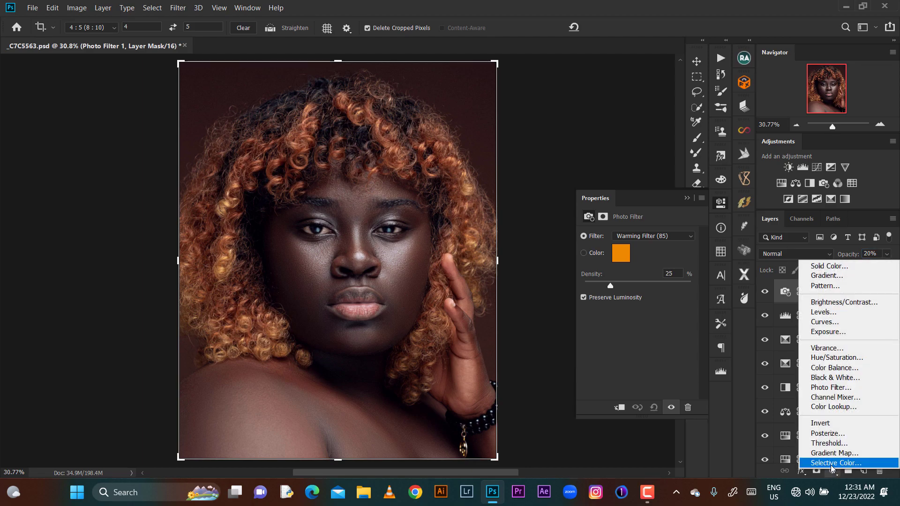
Step: Add a second Photo Filter layer, comparing cooling presets before settling on Cooling Filter (80)
click(837, 387)
click(660, 237)
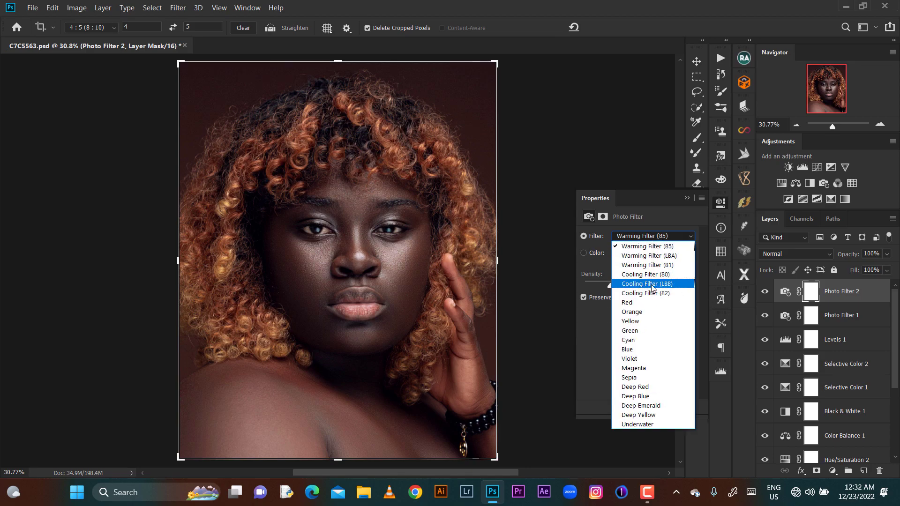
click(652, 275)
click(659, 235)
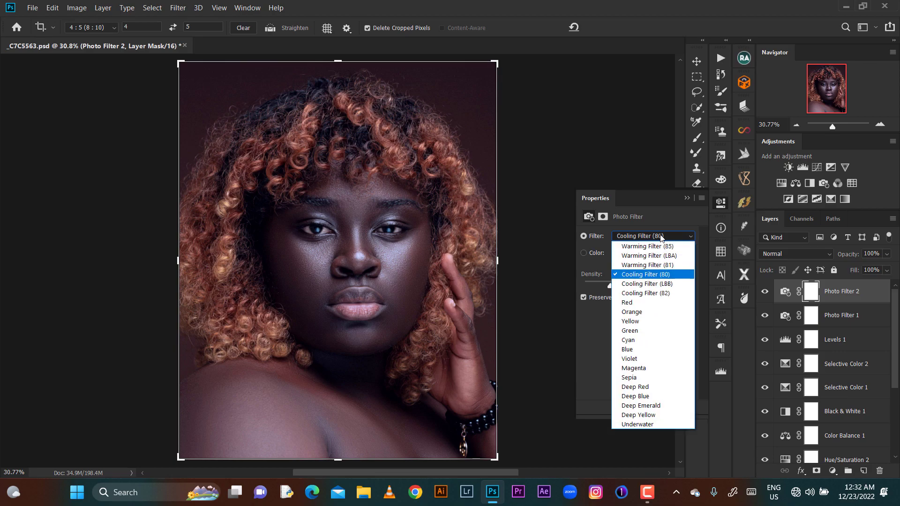
click(655, 283)
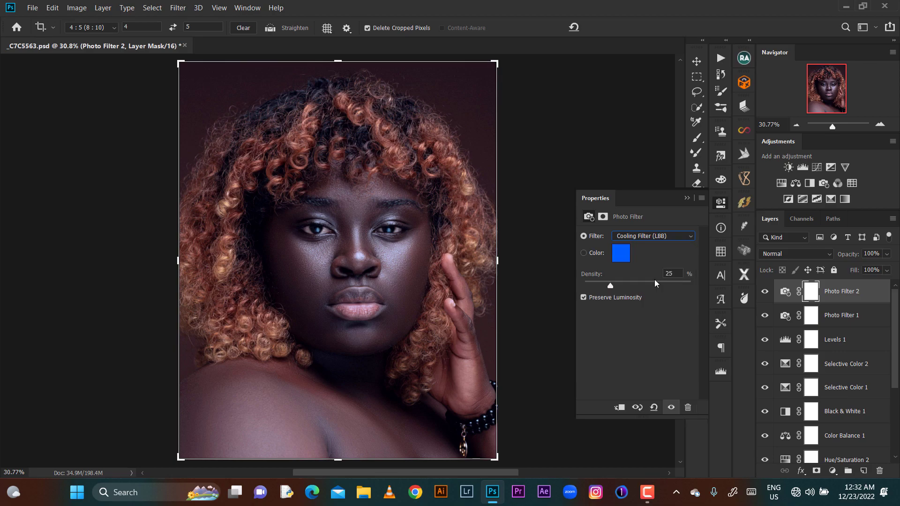
click(655, 240)
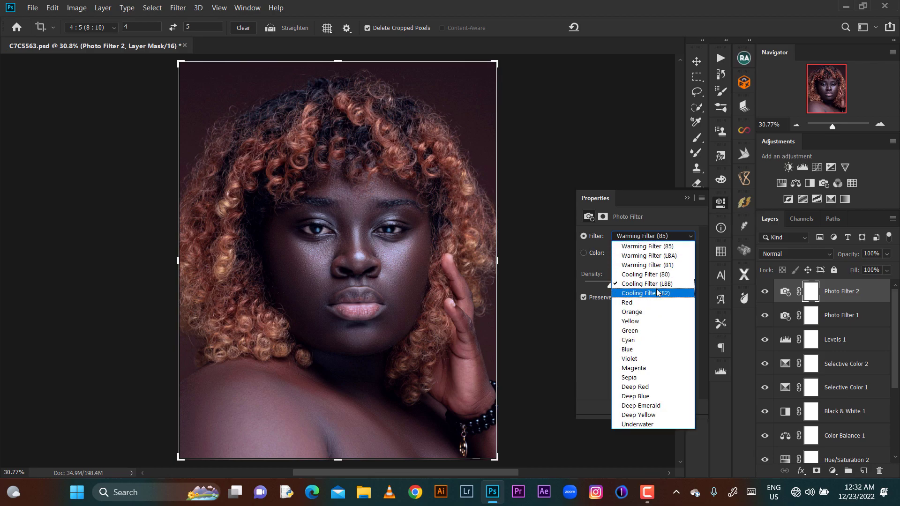
click(655, 289)
click(655, 237)
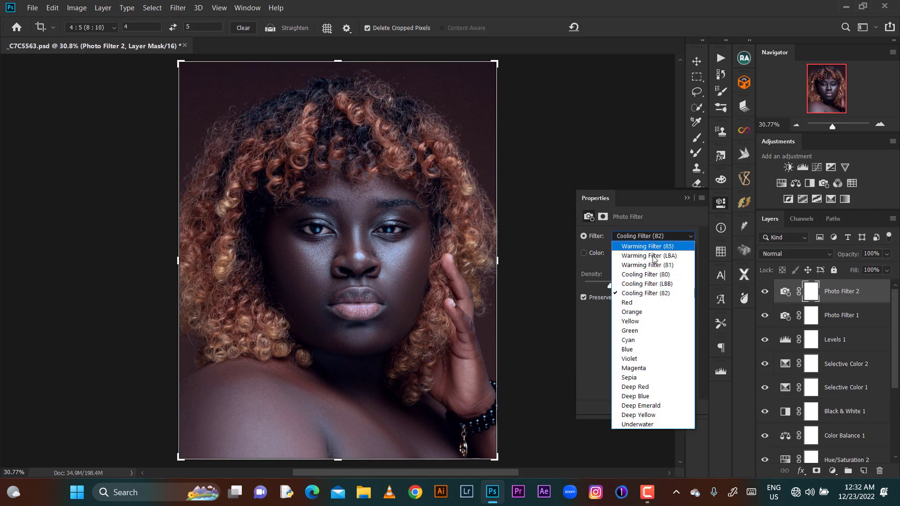
click(654, 275)
click(656, 237)
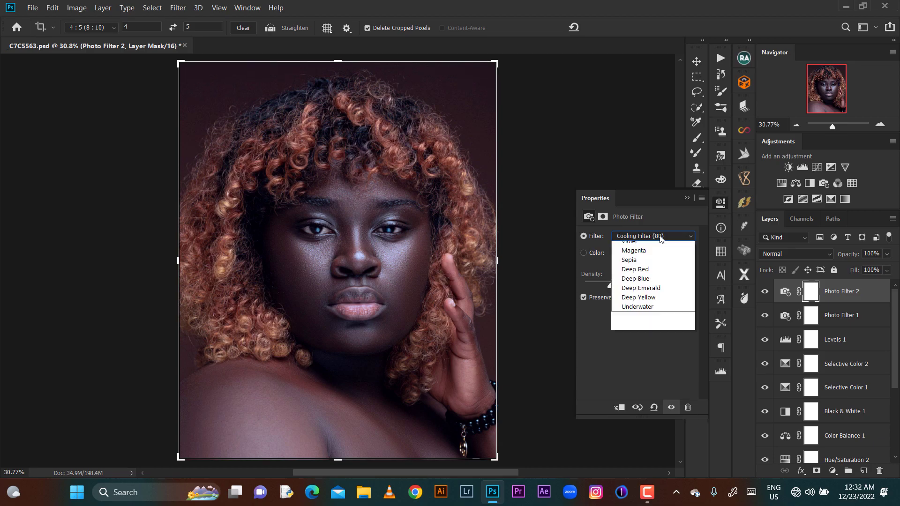
click(659, 283)
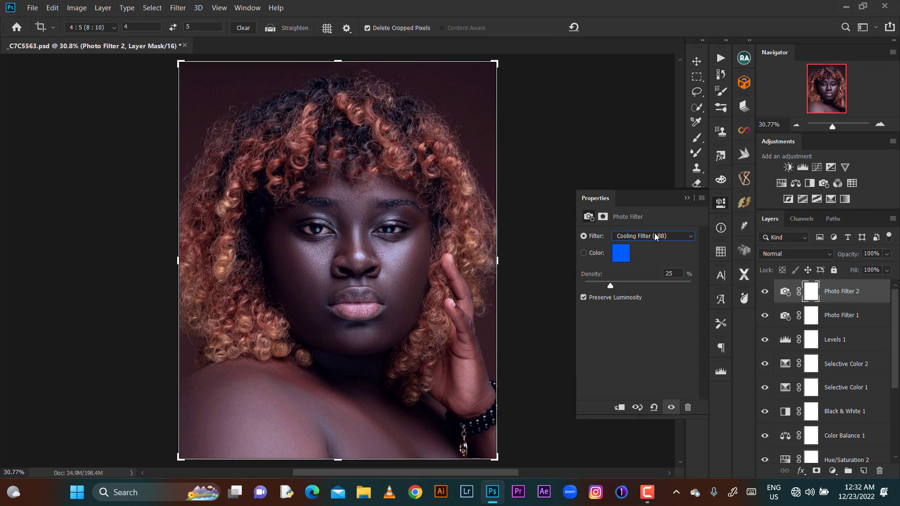
click(654, 240)
click(653, 275)
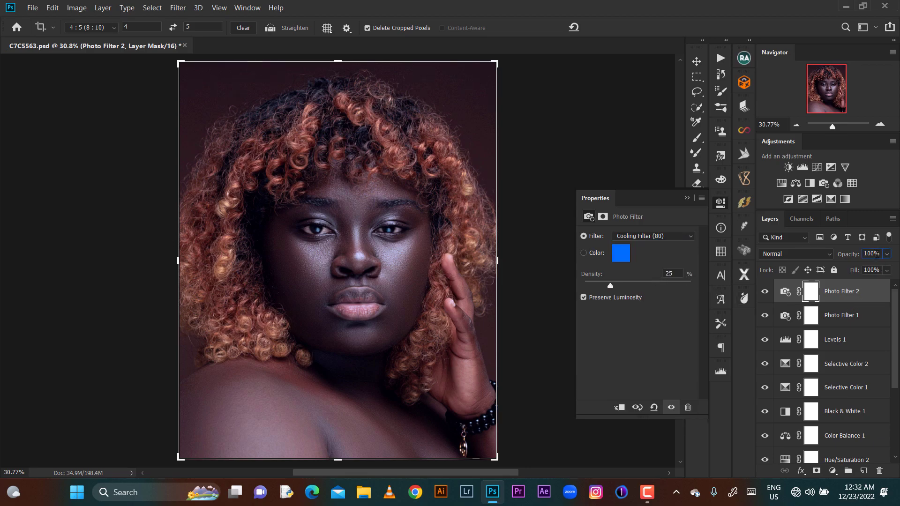
Step: Set the cooling Photo Filter layer's opacity to 20%
click(871, 253)
text(20)
key(Return)
scroll(897, 397, down, 2)
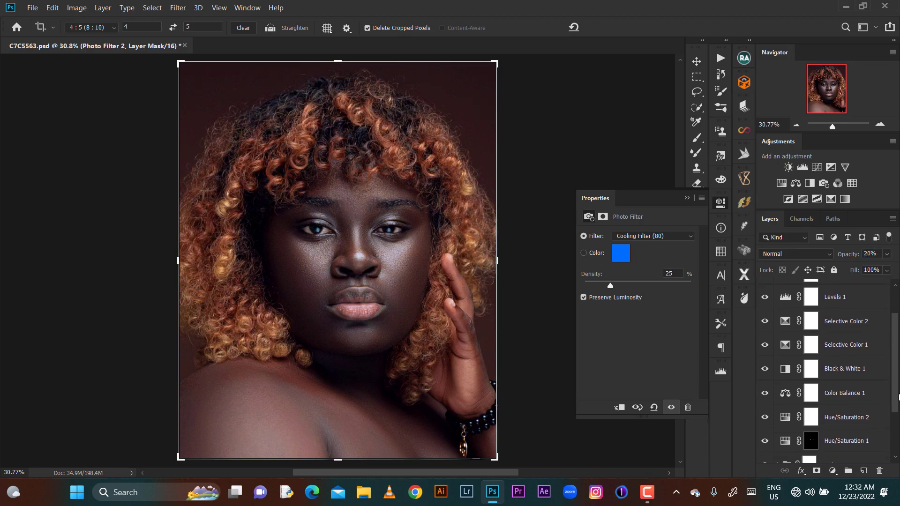
scroll(898, 398, down, 1)
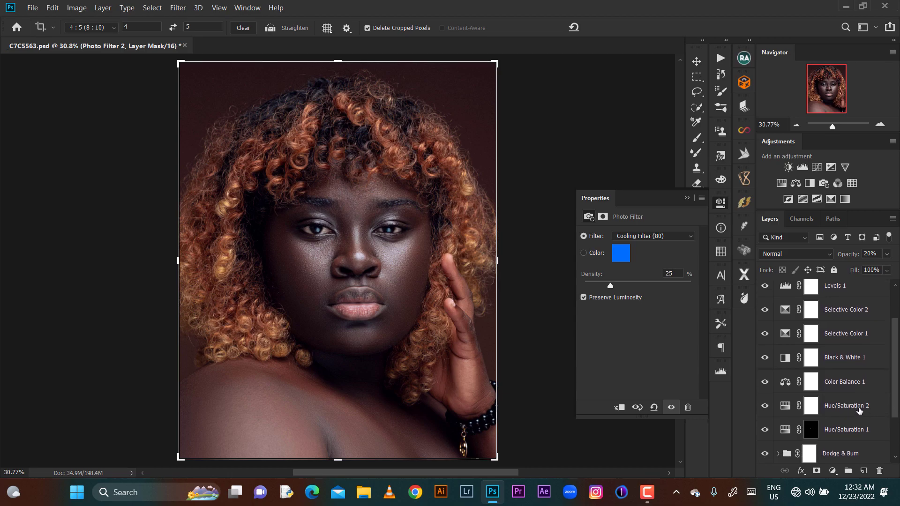
Step: Select the adjustment layers from Hue/Saturation 2 to Photo Filter 2 and group them into Group 1
click(843, 452)
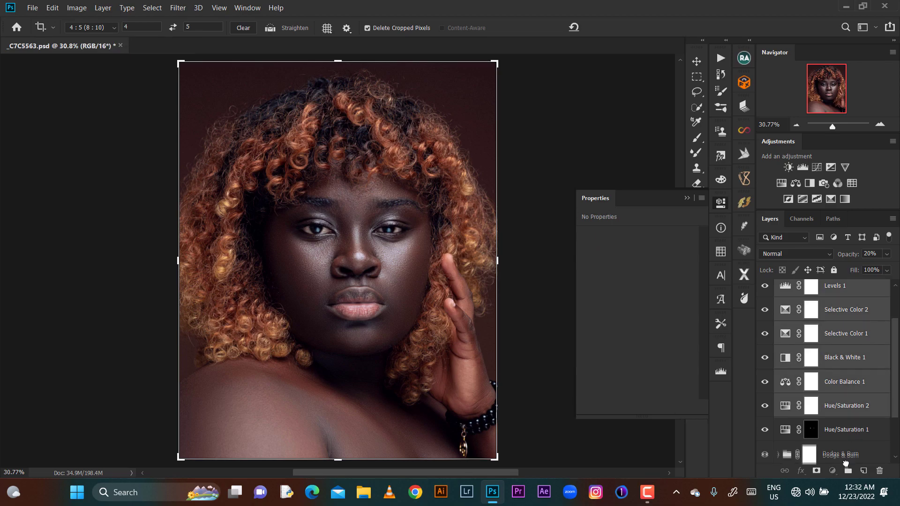
click(847, 411)
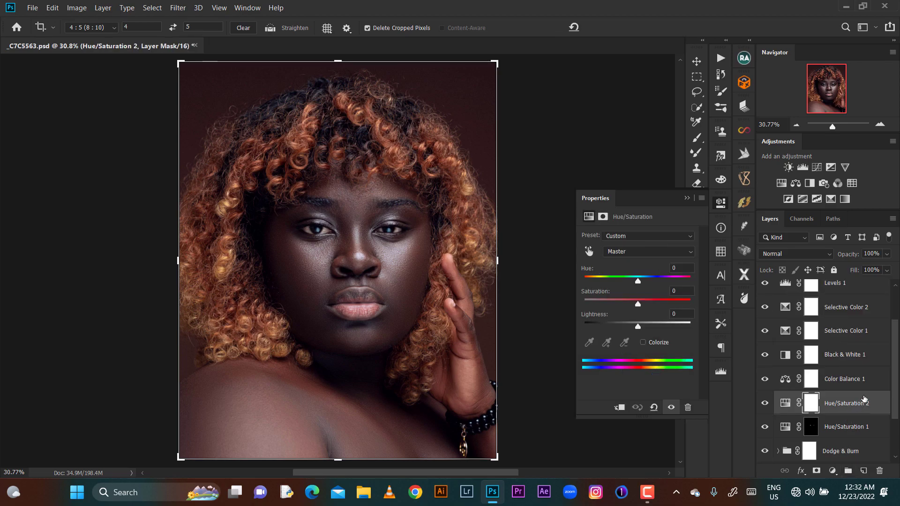
scroll(893, 384, up, 3)
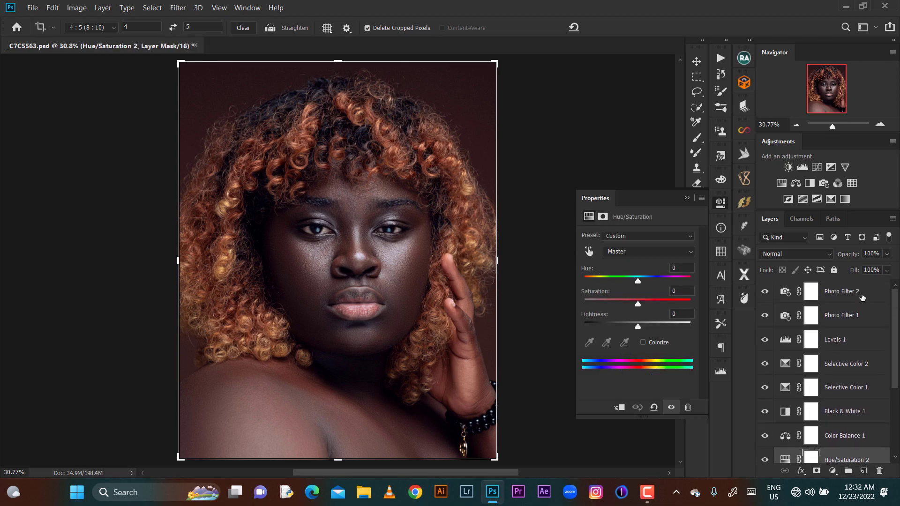
shift+click(861, 298)
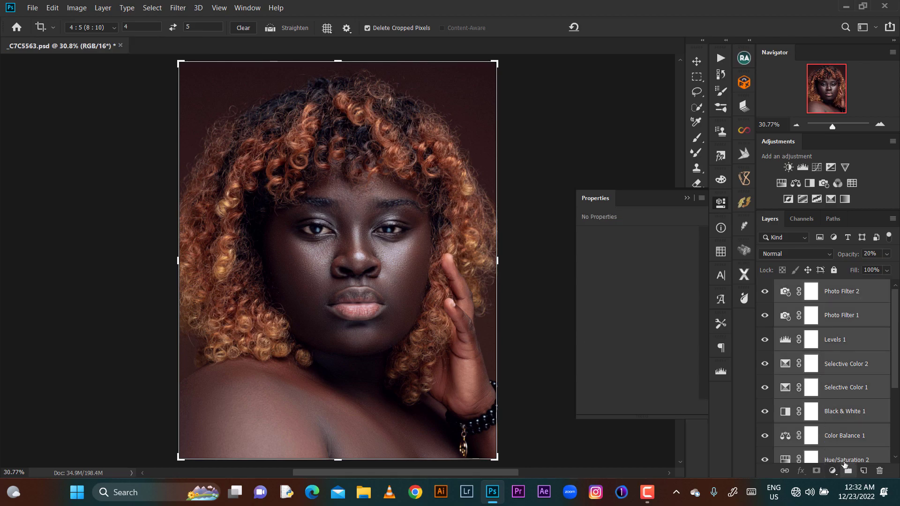
click(847, 471)
Step: Toggle Group 1's visibility to compare before and after, then expand the group
click(765, 287)
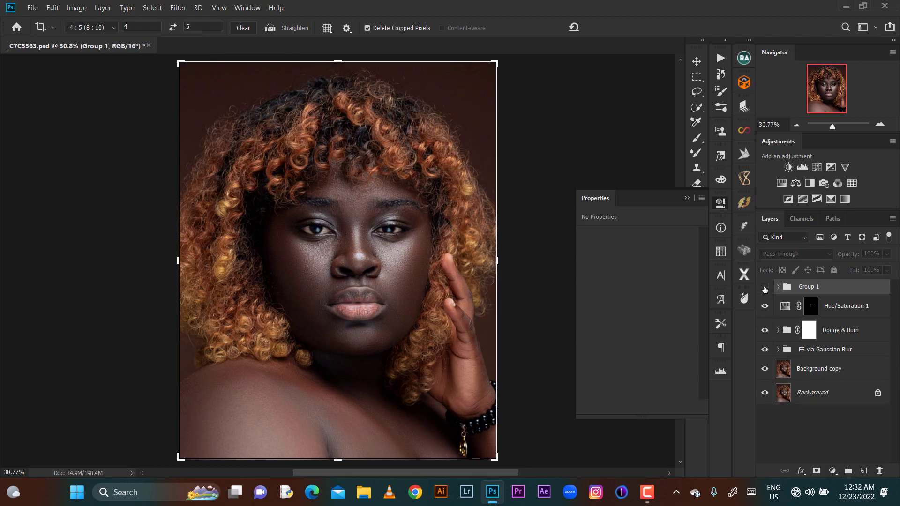
click(765, 287)
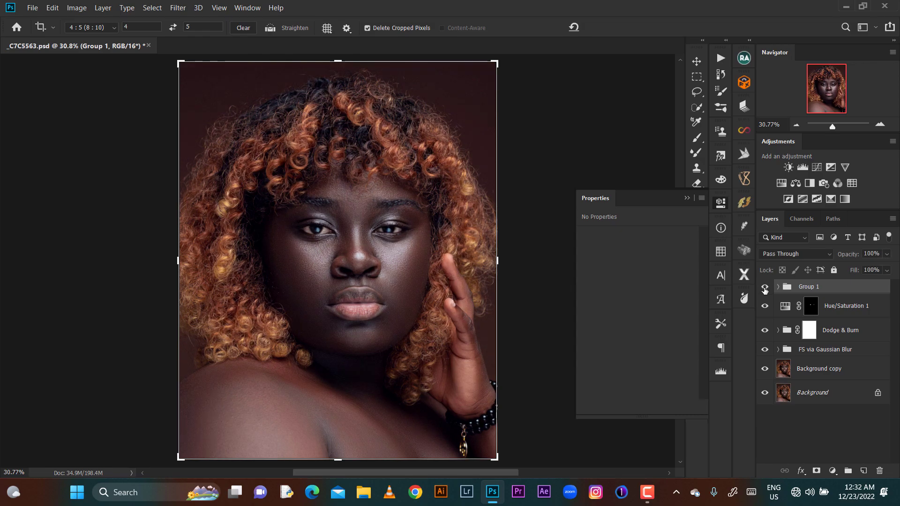
click(764, 287)
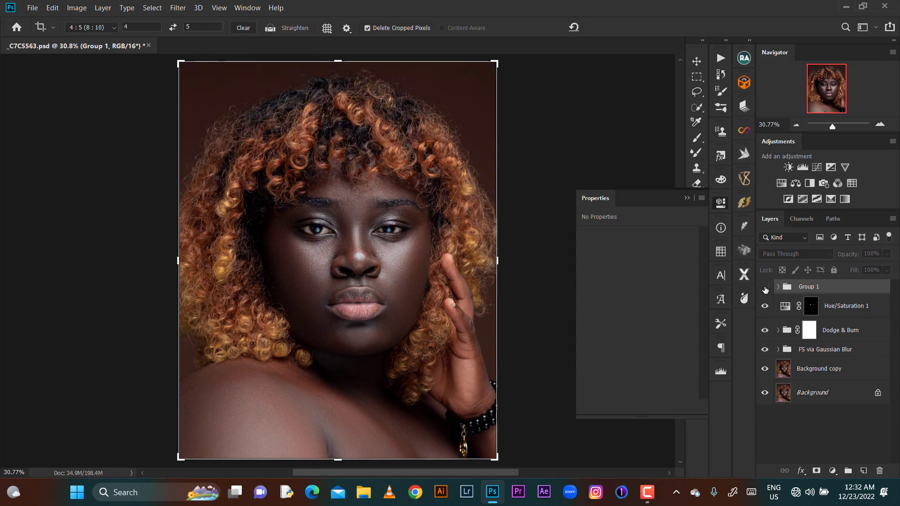
click(765, 288)
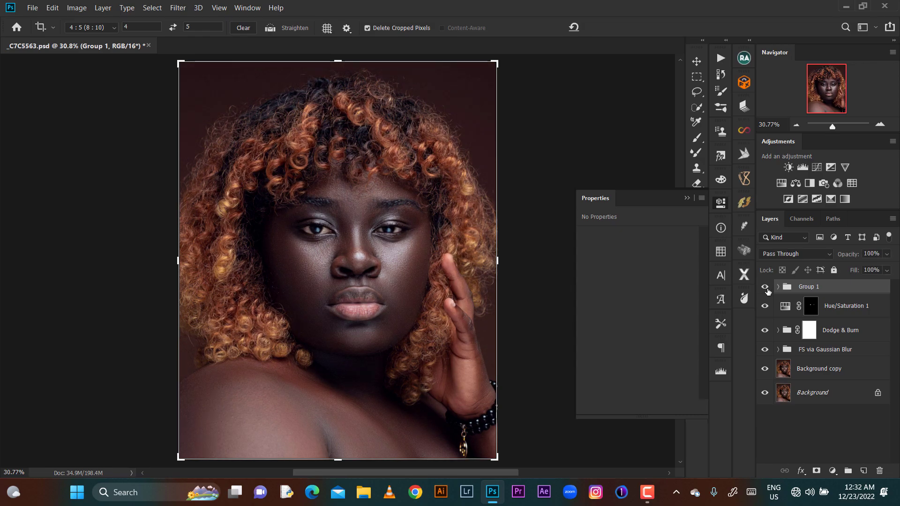
click(778, 287)
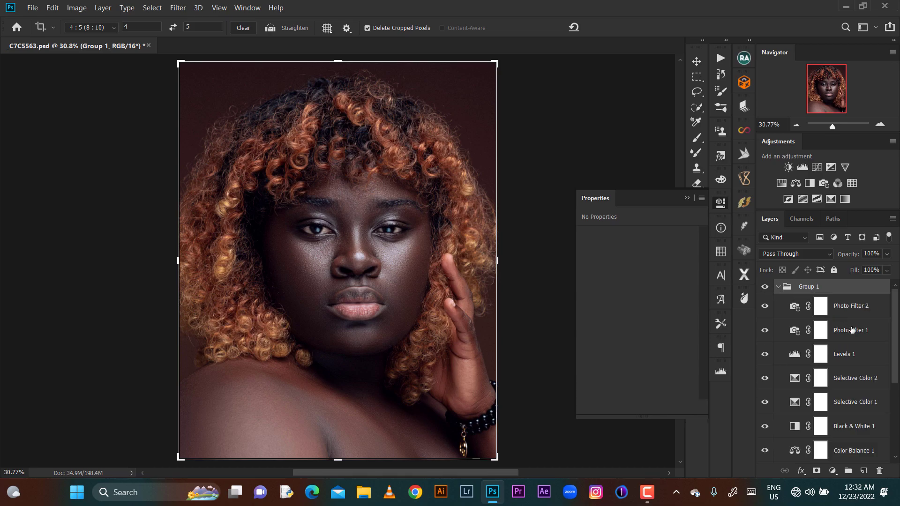
Step: Add a Hue/Saturation adjustment layer above Photo Filter 2
scroll(843, 337, down, 1)
click(871, 299)
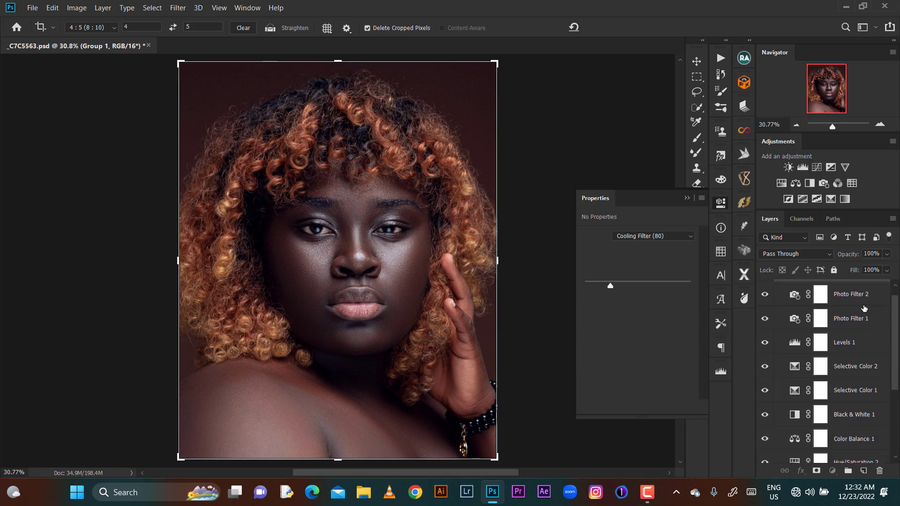
click(832, 470)
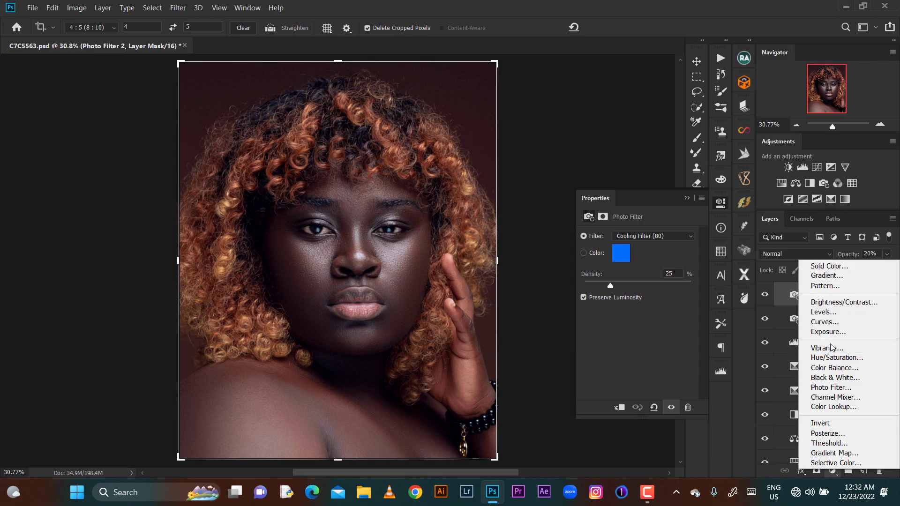
click(837, 357)
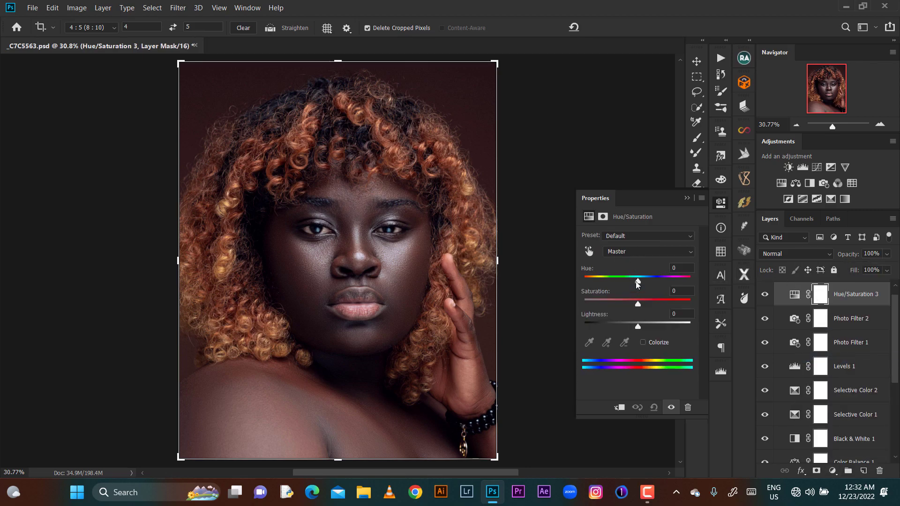
Step: Lower the Reds saturation to -6 and the Yellows saturation to -10
click(637, 253)
click(630, 272)
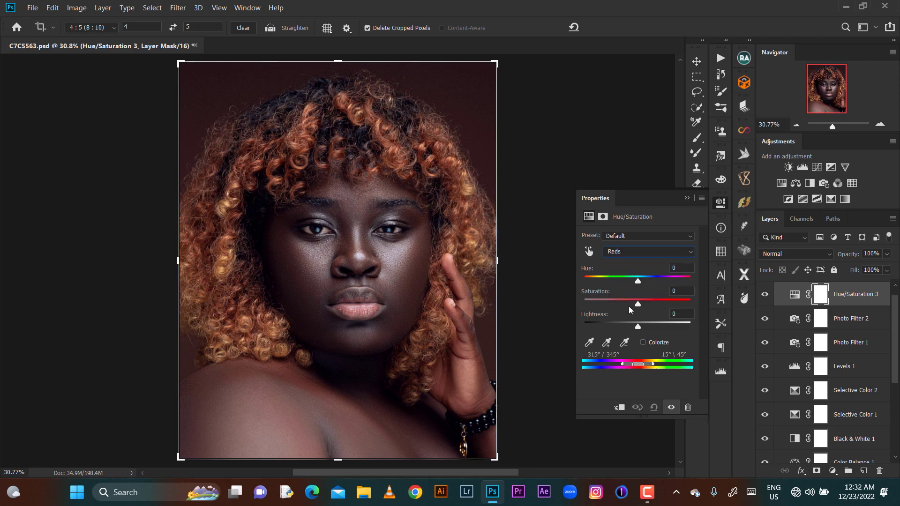
drag(637, 305, 635, 303)
click(635, 253)
click(632, 276)
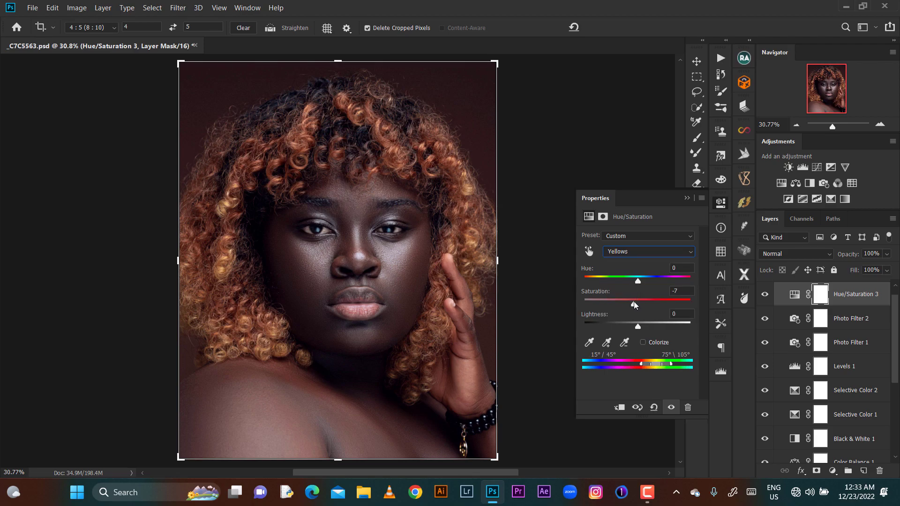
drag(633, 301, 632, 302)
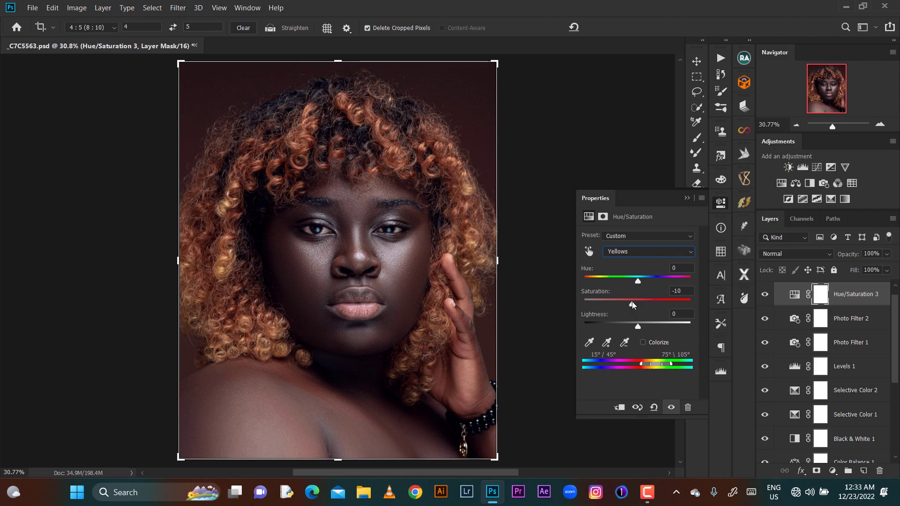
click(634, 253)
click(628, 266)
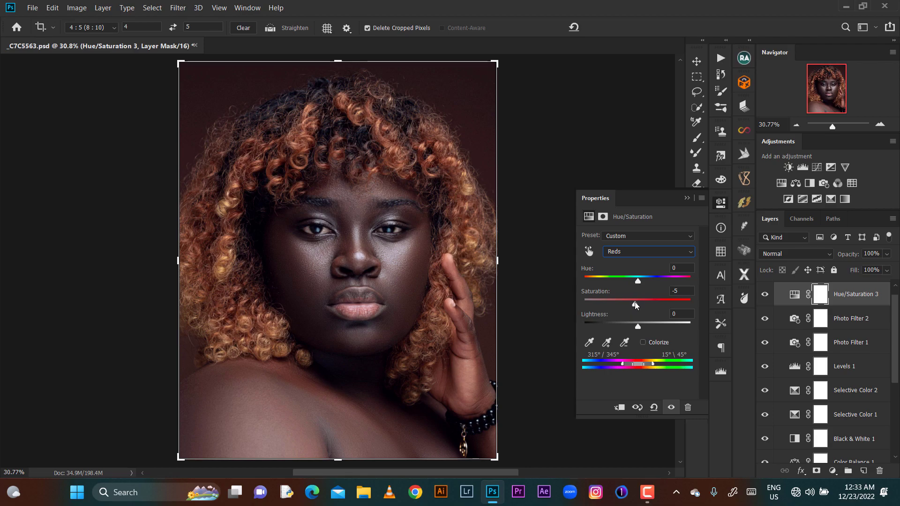
drag(634, 301, 634, 301)
click(687, 198)
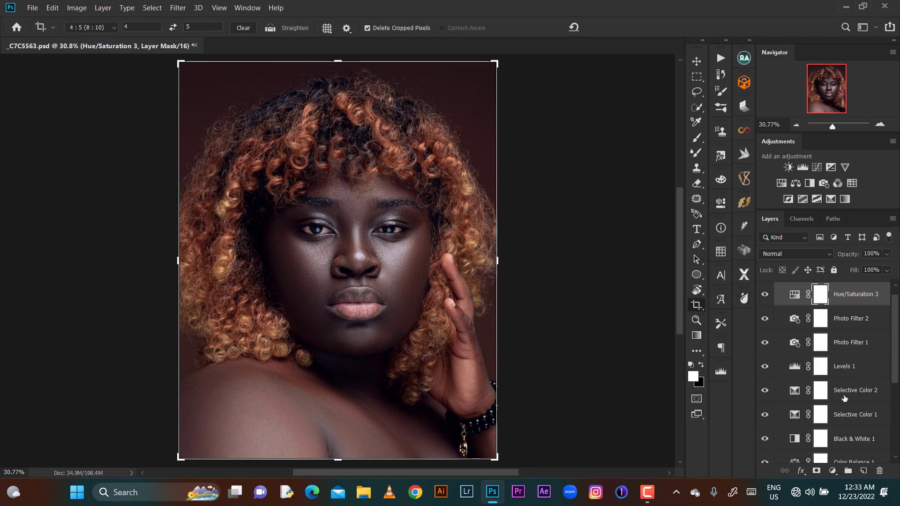
Step: Set Black & White 1's opacity to 18%, after briefly trying 20%
drag(894, 372, 895, 422)
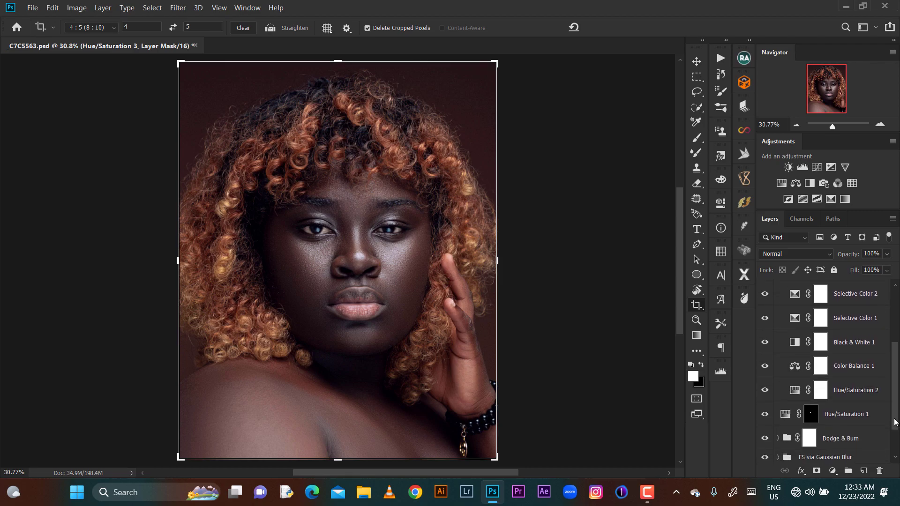
click(839, 338)
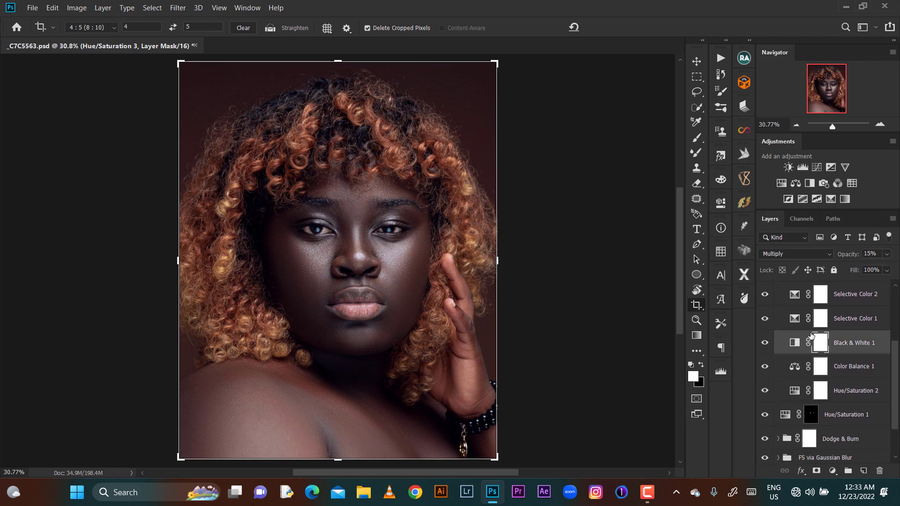
key(ctrl+2)
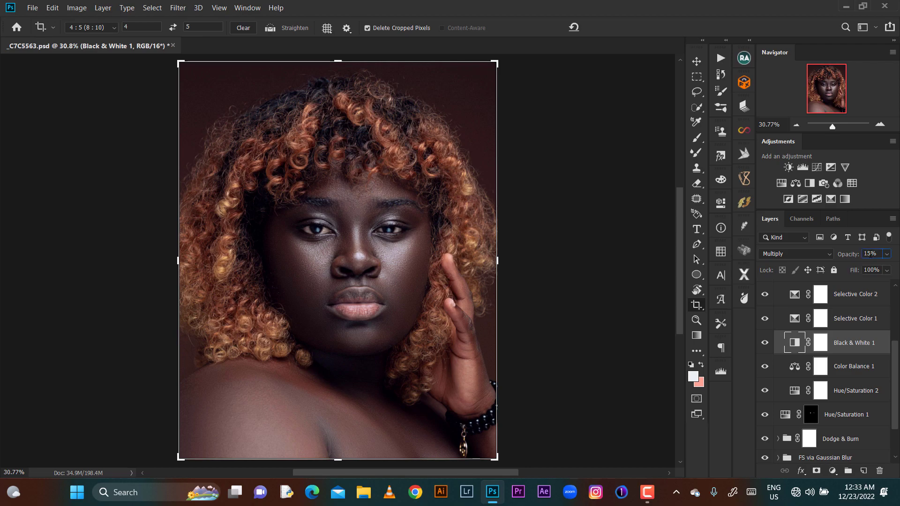
click(850, 257)
text(20)
key(Return)
text(18)
key(Return)
Step: Select Hue/Saturation 3 at the top of Group 1 to add a new adjustment above it
scroll(890, 360, up, 5)
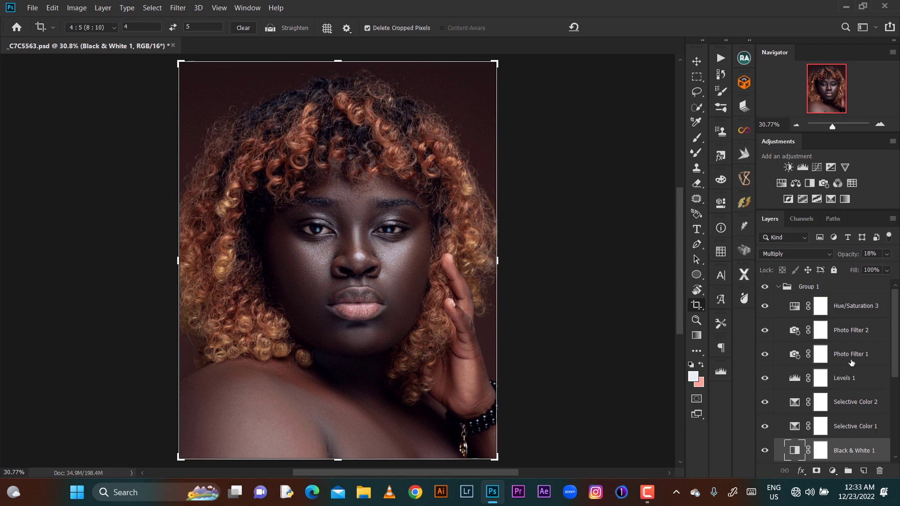
click(861, 307)
click(832, 470)
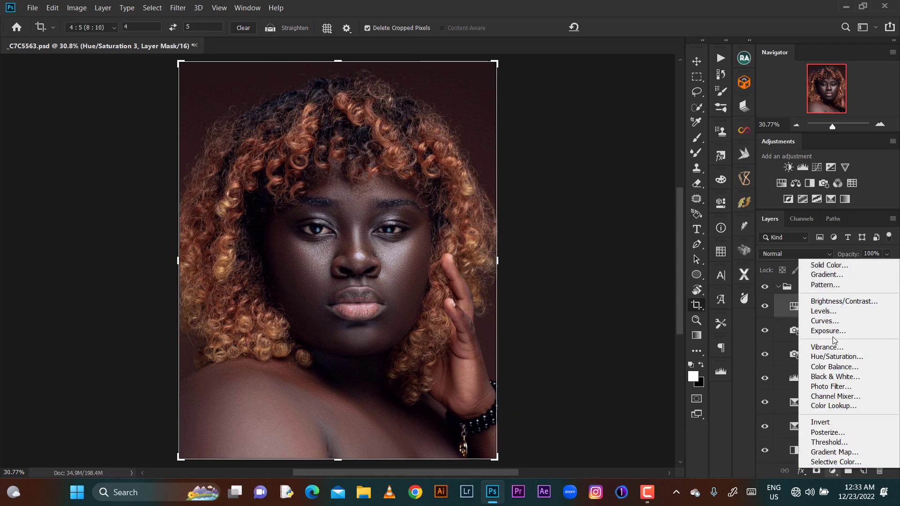
Step: Add a Selective Color layer that gives the Yellows Cyan +9
click(841, 462)
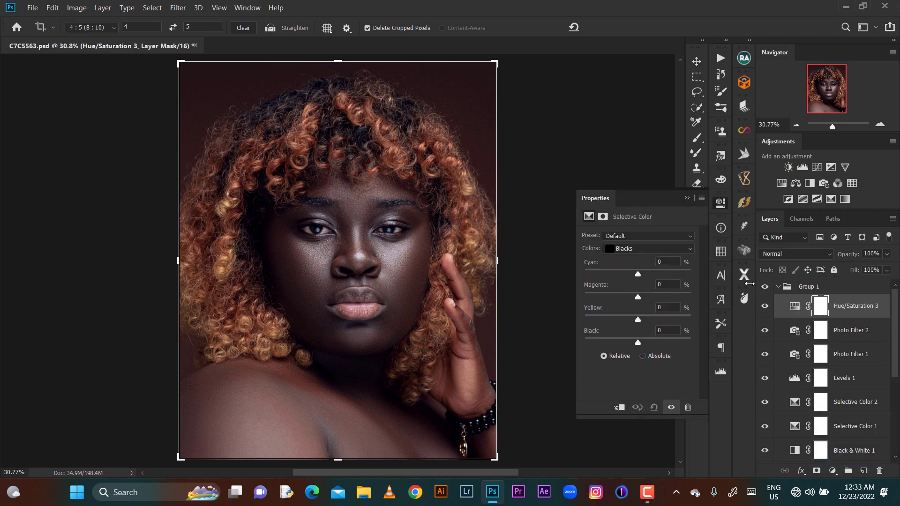
click(670, 251)
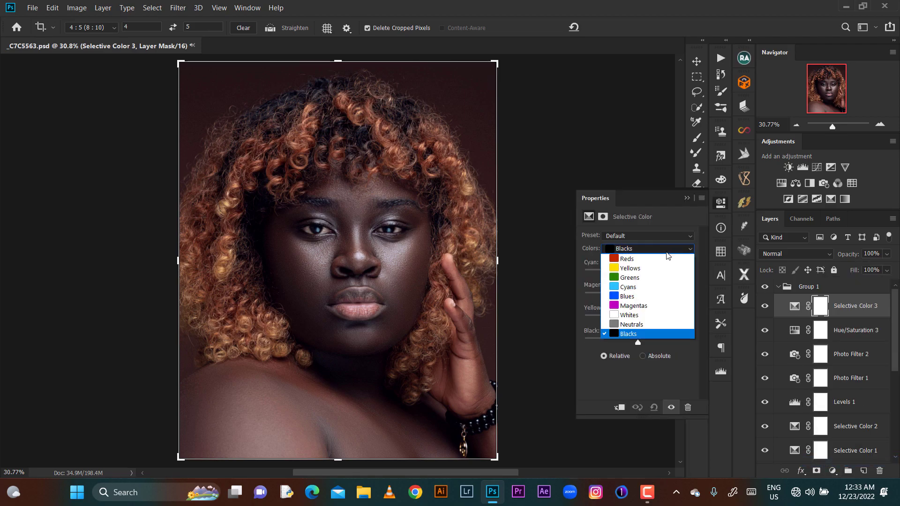
click(641, 269)
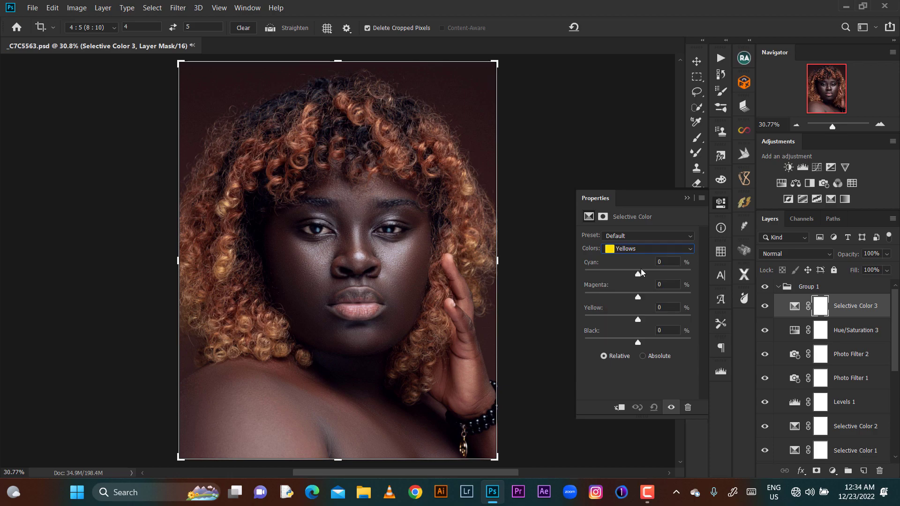
drag(638, 275, 642, 276)
drag(643, 276, 642, 276)
click(687, 199)
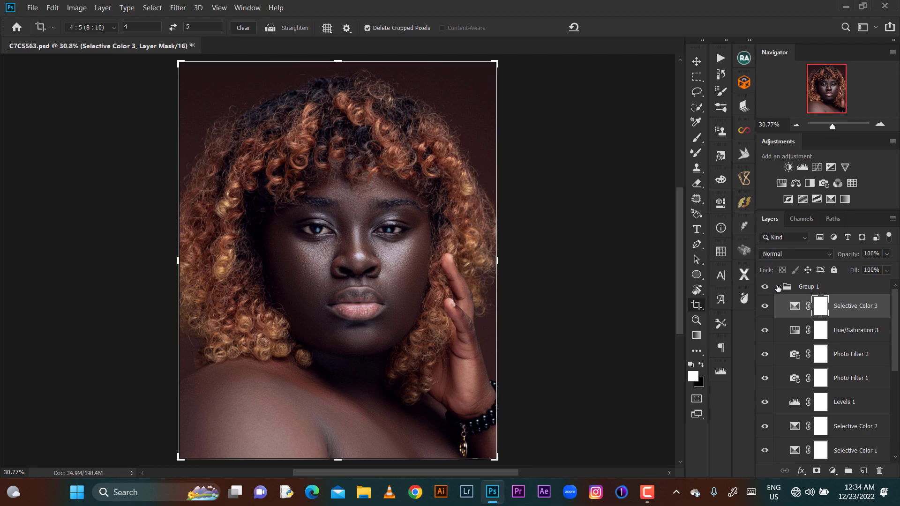
Step: Collapse Group 1 and toggle its visibility several times to compare the graded and ungraded portrait
click(778, 287)
click(766, 289)
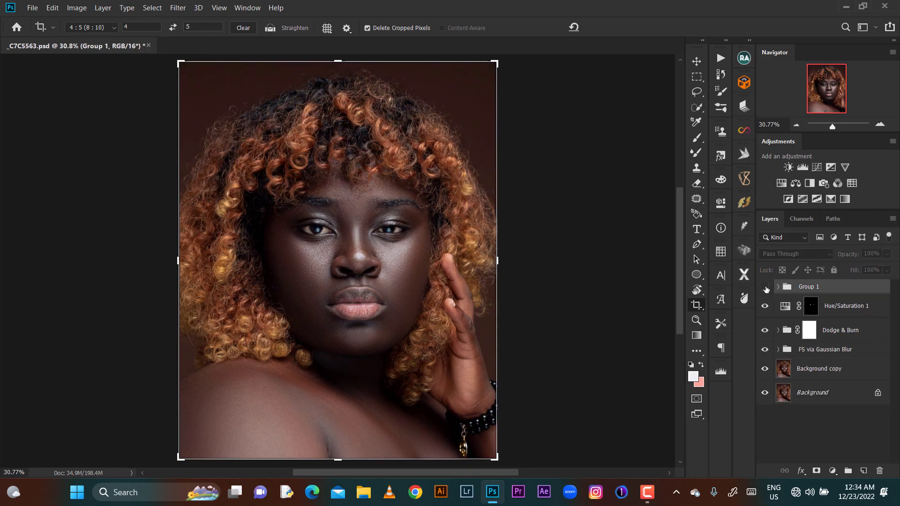
click(765, 289)
click(766, 289)
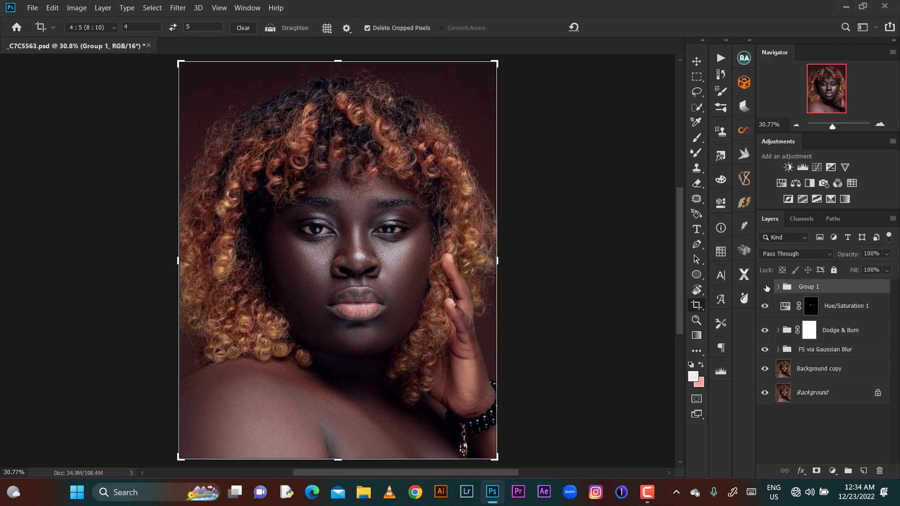
click(765, 289)
click(764, 288)
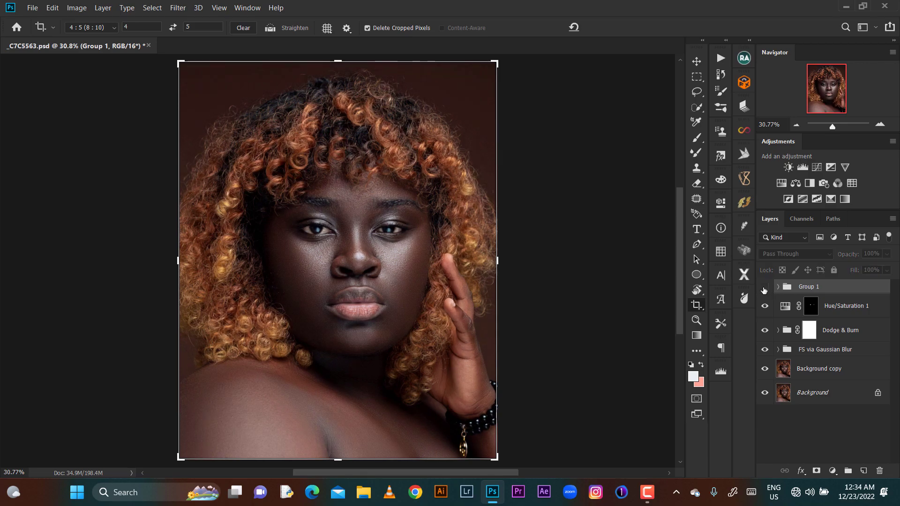
click(765, 288)
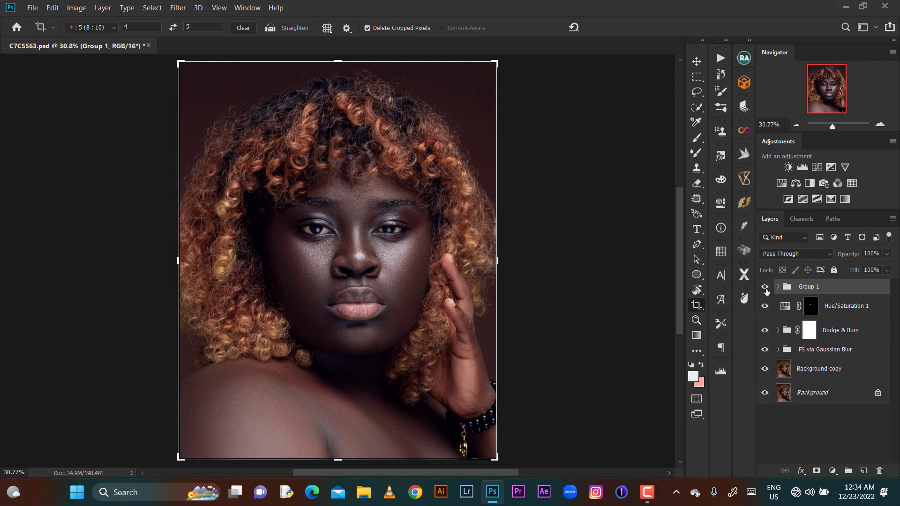
click(765, 288)
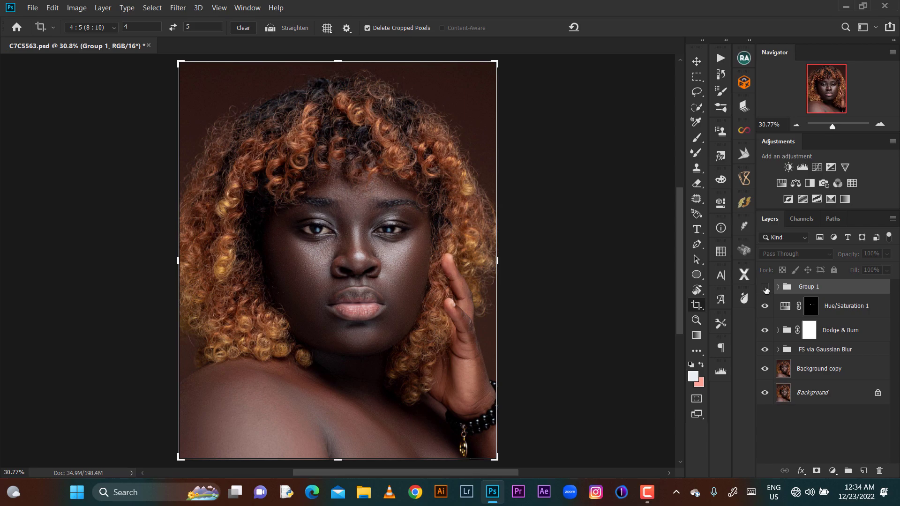
click(765, 289)
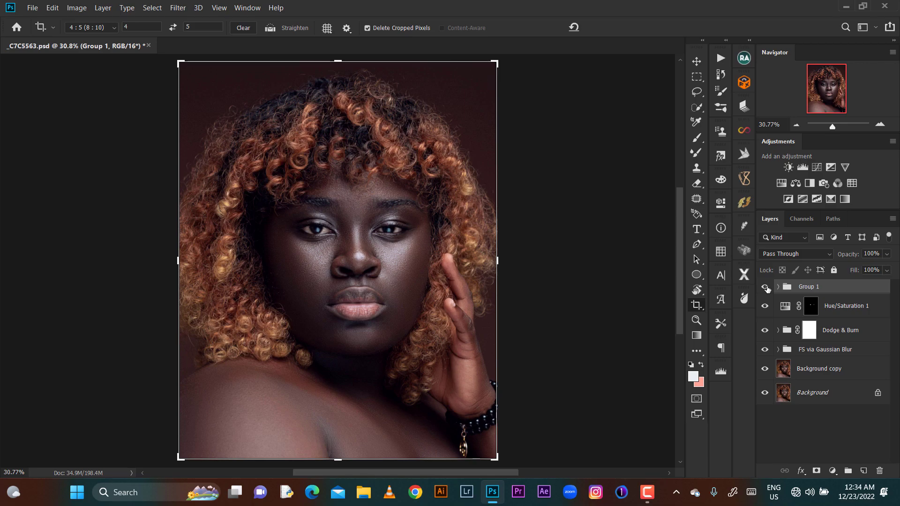
Step: Start lowering Group 1's opacity to 80%, entering 8 into the Opacity field
click(647, 493)
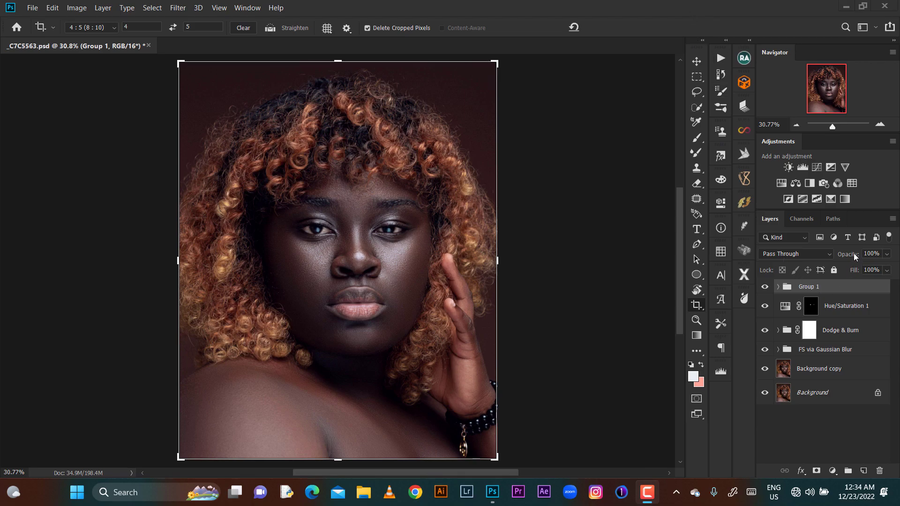
click(875, 254)
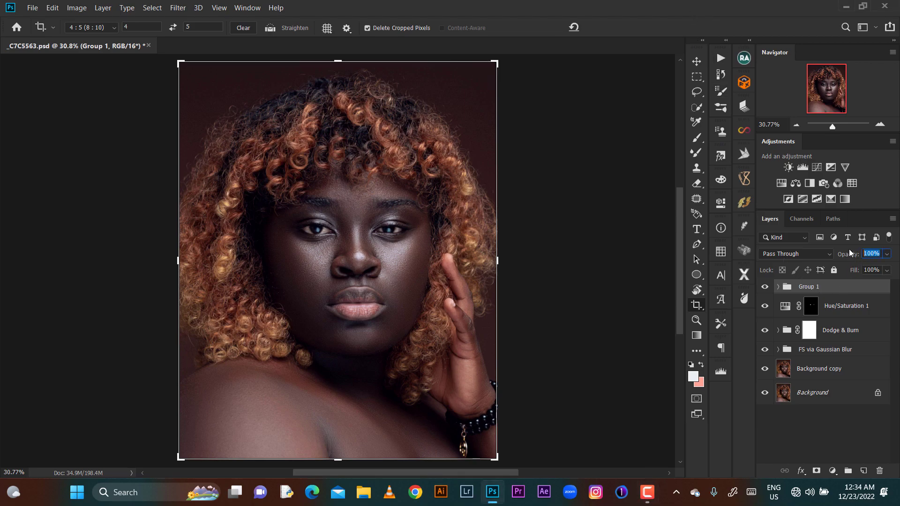
text(8)
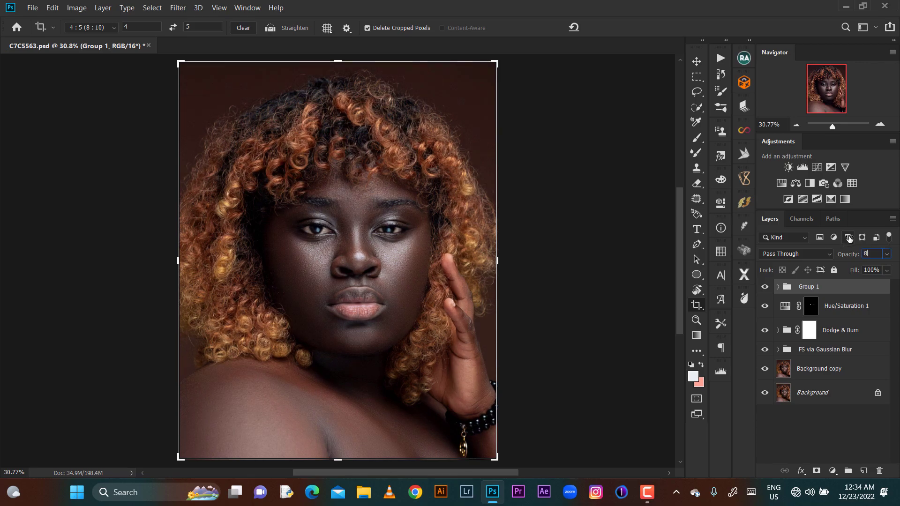